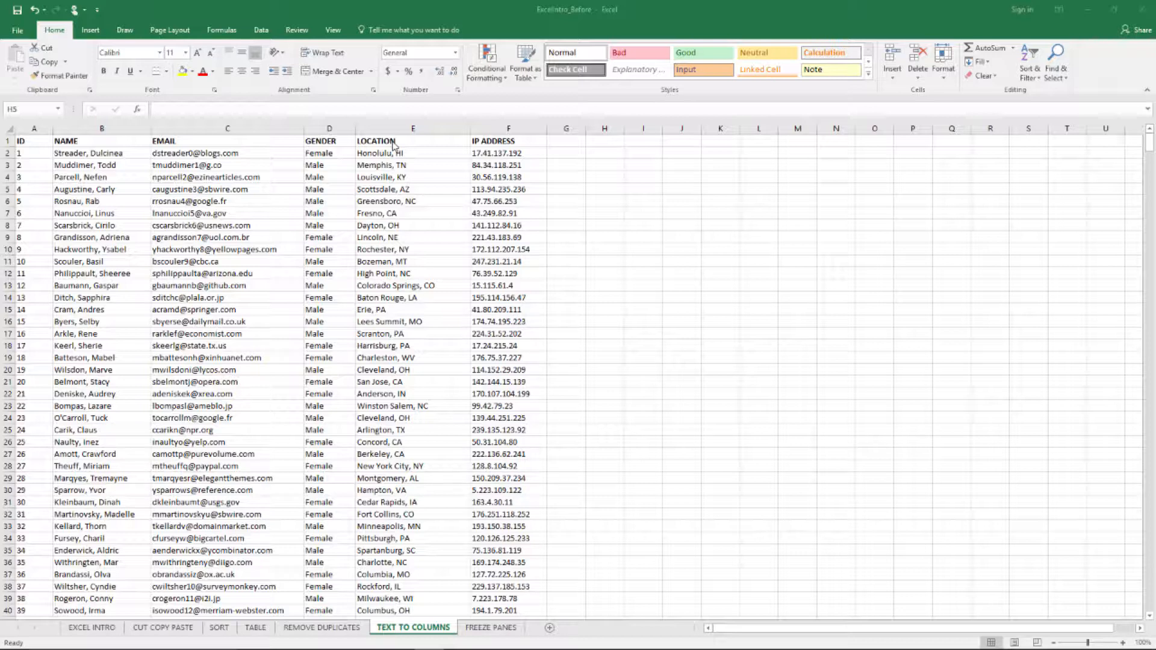
# - Copy the NAME column on the TEXT TO COLUMNS sheet, from header cell B1 through the last entry in B1001
pyautogui.click(598, 211)
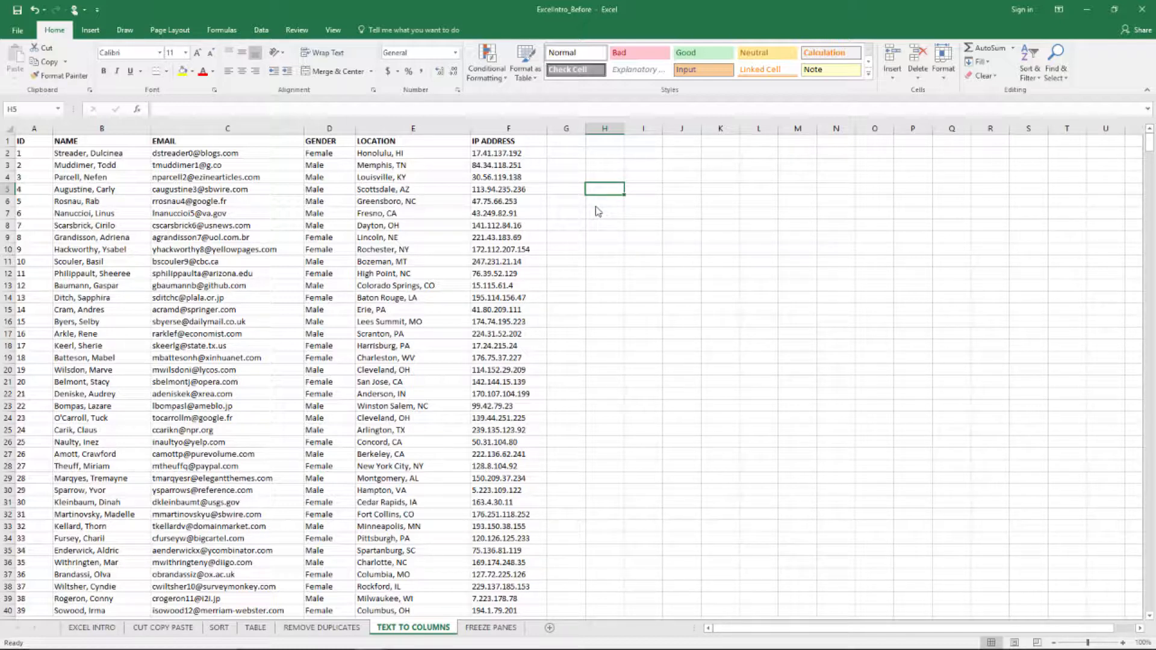
pyautogui.press('Up')
pyautogui.press('Up')
pyautogui.press('Up')
pyautogui.press('Up')
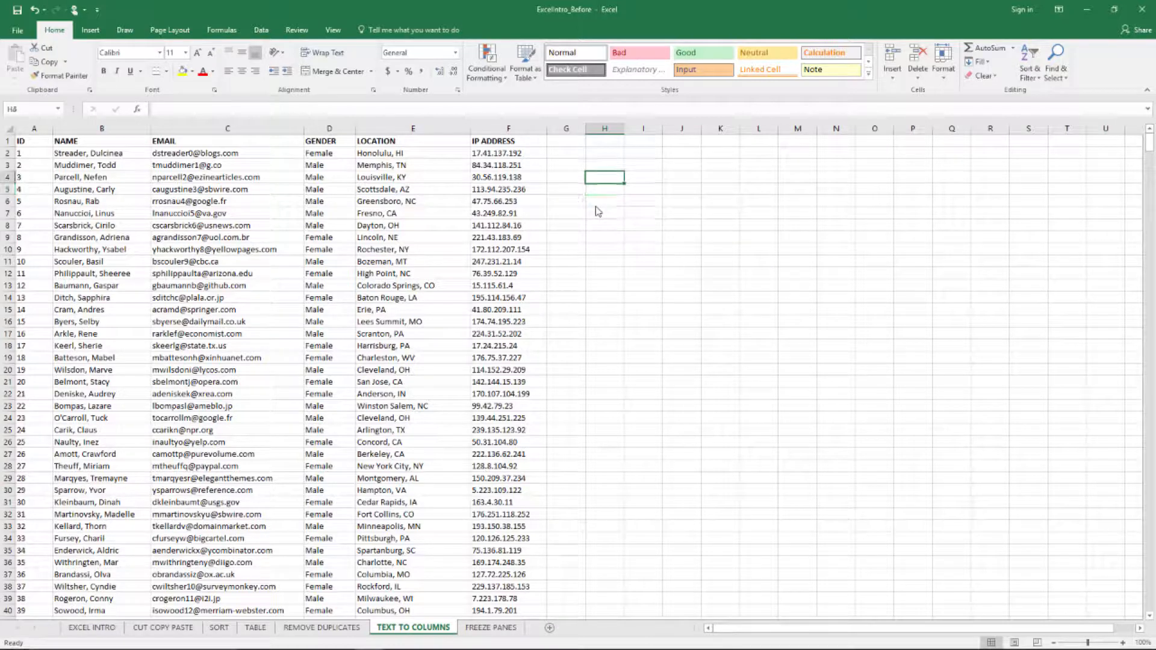
pyautogui.press('Left')
pyautogui.press('Left')
pyautogui.press('Left')
pyautogui.press('Left')
pyautogui.press('Left')
pyautogui.press('Left')
pyautogui.press('Left')
pyautogui.press('Right')
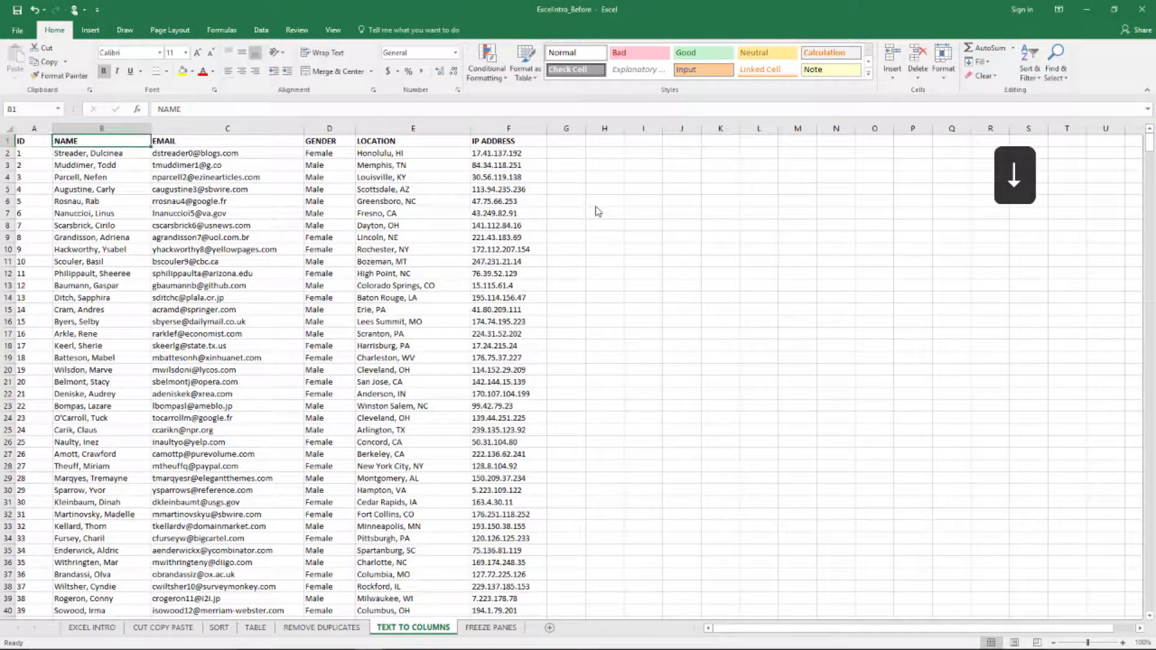
pyautogui.press('Down')
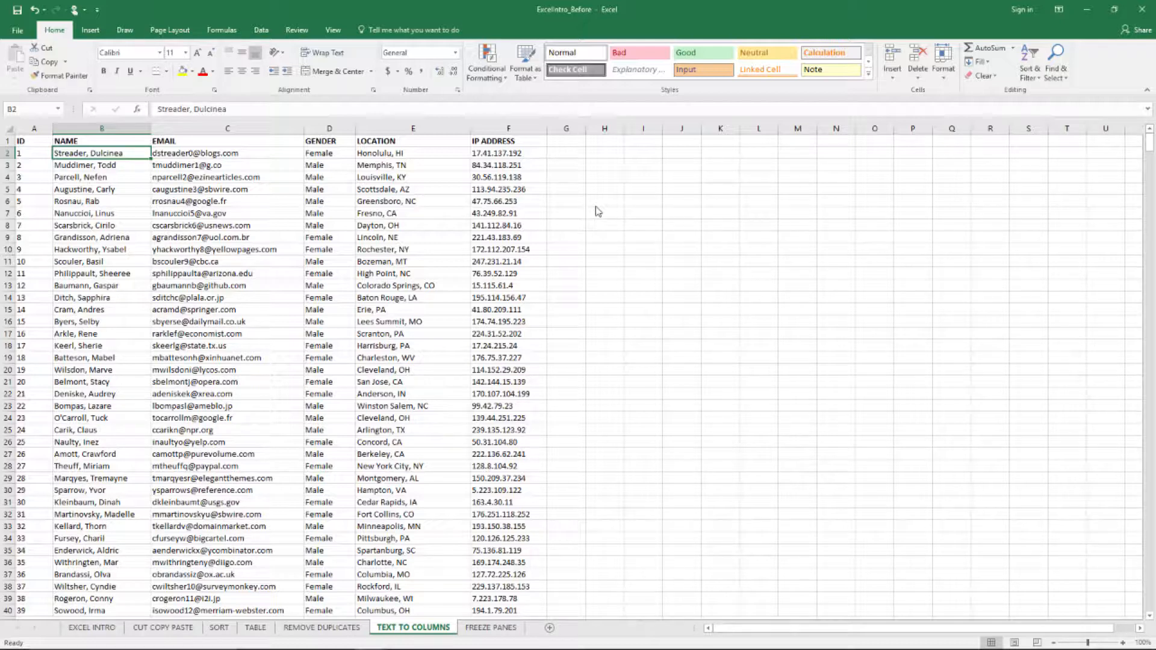
pyautogui.press('Up')
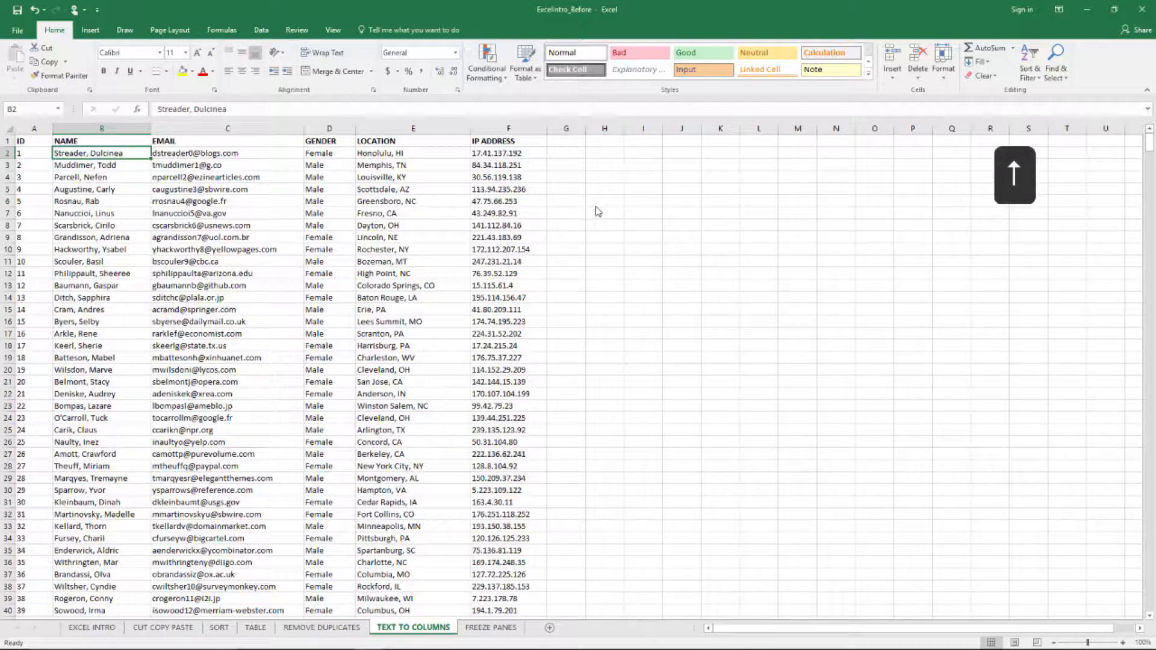
pyautogui.press('Up')
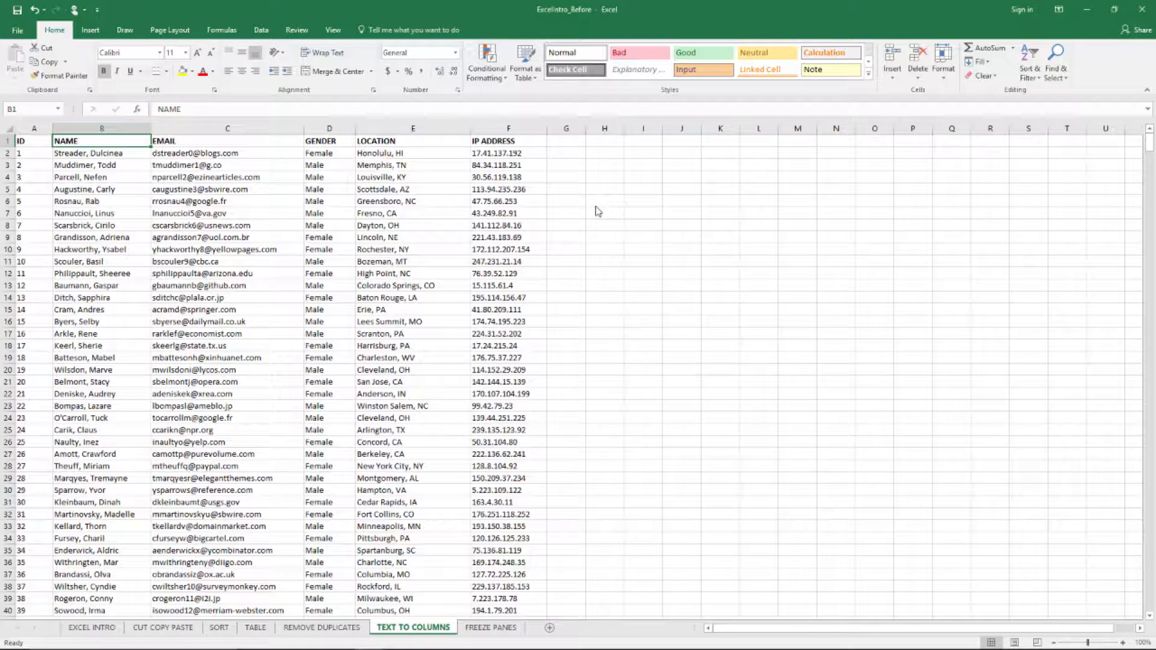
pyautogui.hotkey('ctrl', 'shift', 'Down')
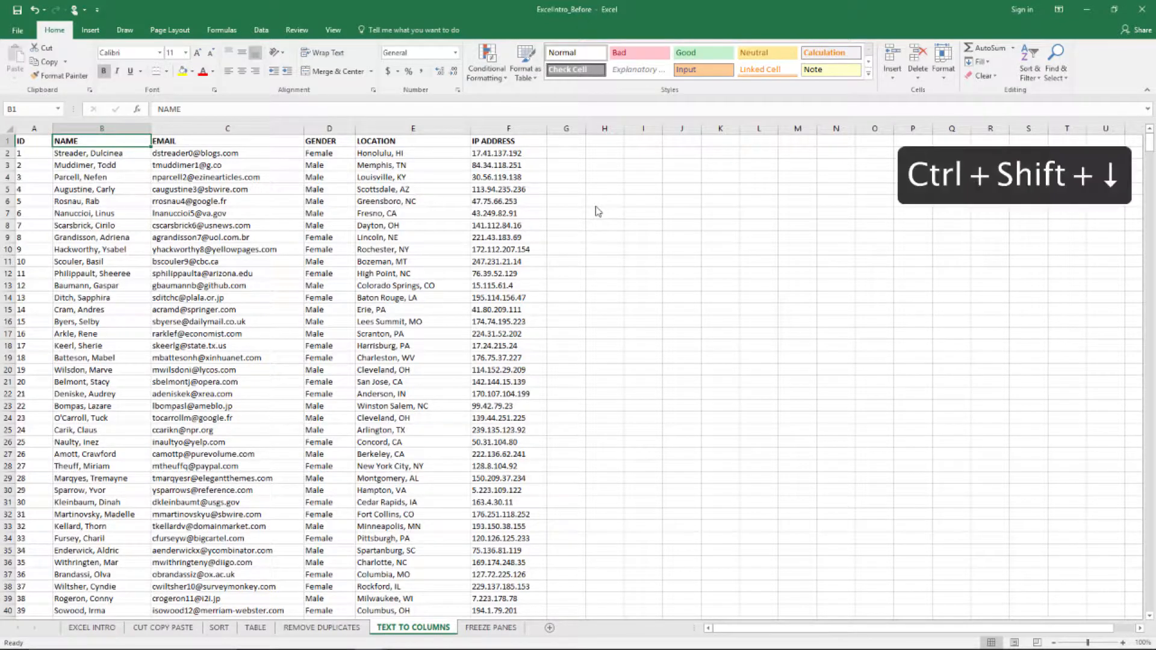
pyautogui.hotkey('ctrl', 'shift', 'Down')
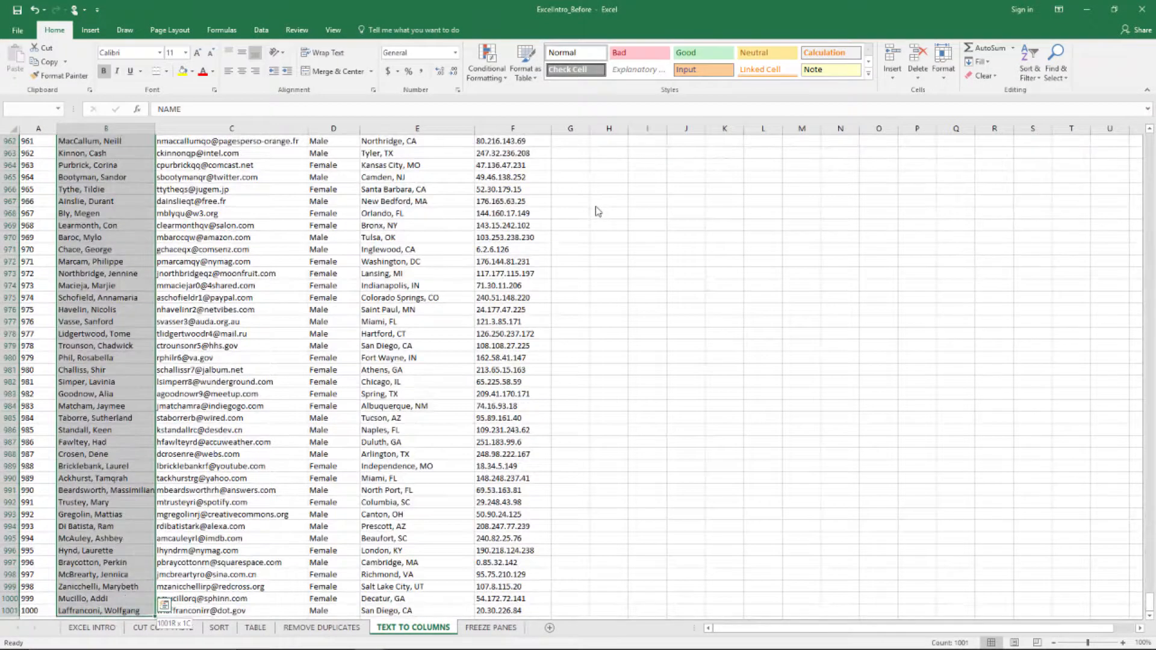
pyautogui.hotkey('ctrl', 'c')
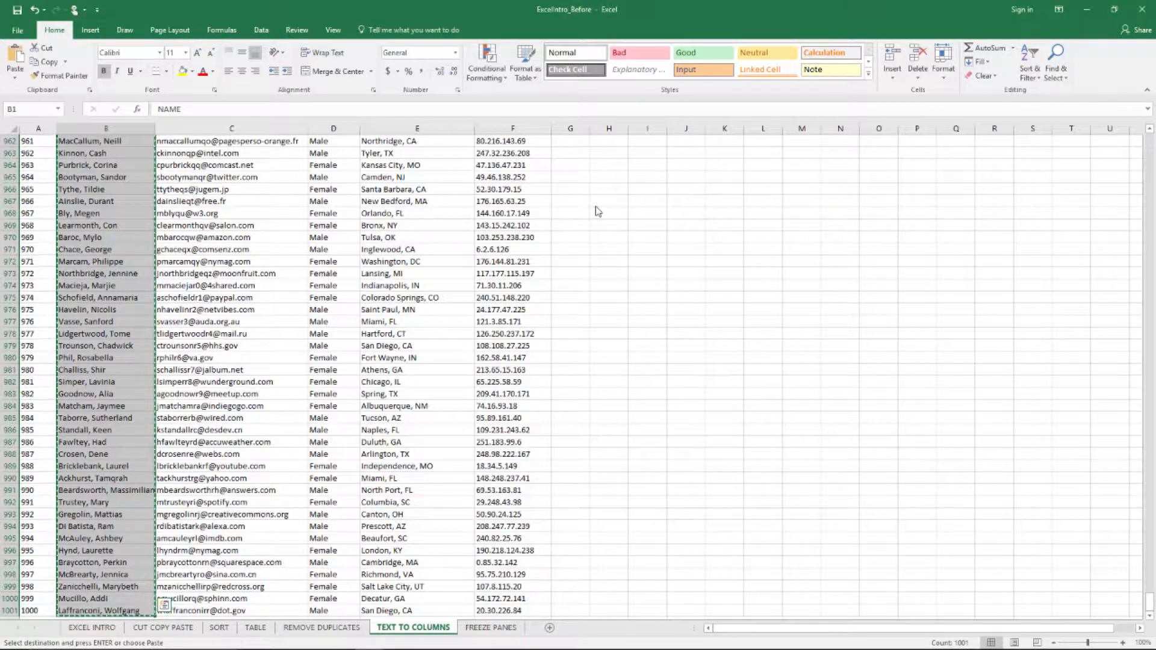
# - Paste the copied name list into the first empty column, starting at cell G1
pyautogui.hotkey('ctrl', 'Up')
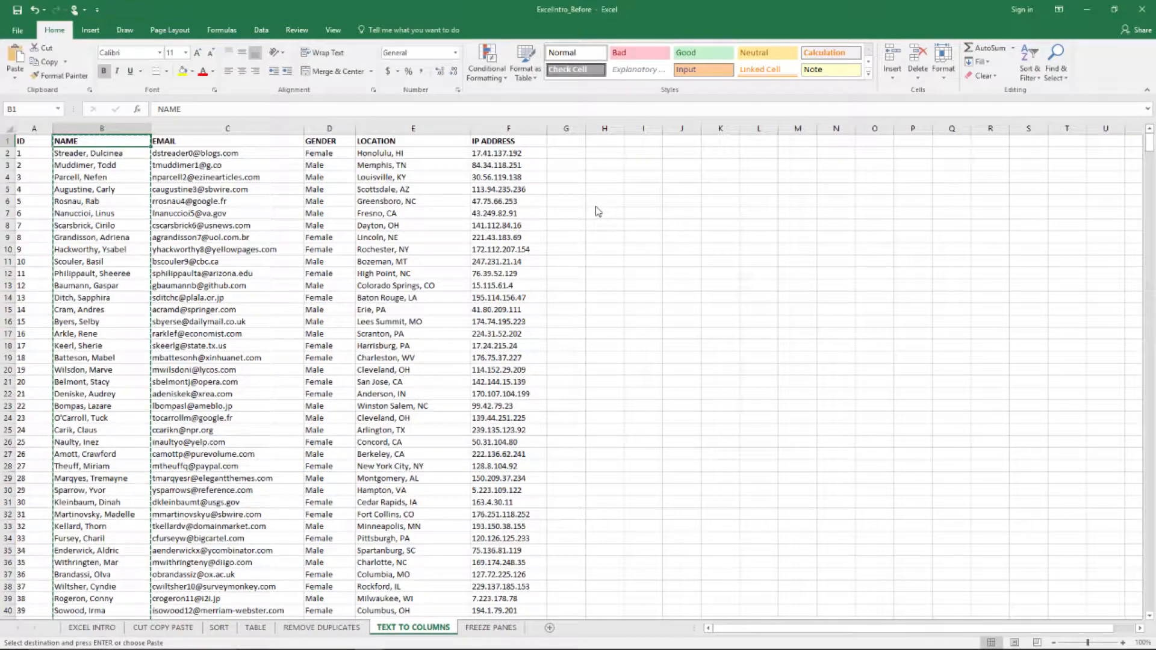
pyautogui.hotkey('ctrl', 'Down')
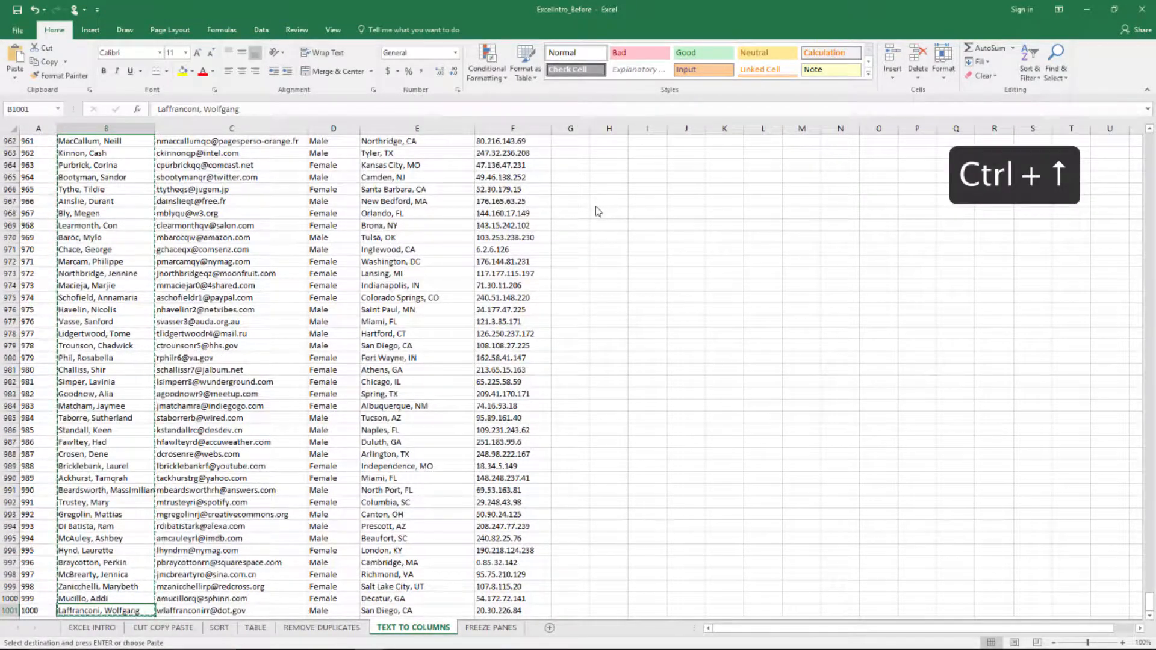
pyautogui.hotkey('ctrl', 'Up')
pyautogui.press('Right')
pyautogui.press('Right')
pyautogui.press('Right')
pyautogui.press('Right')
pyautogui.press('Right')
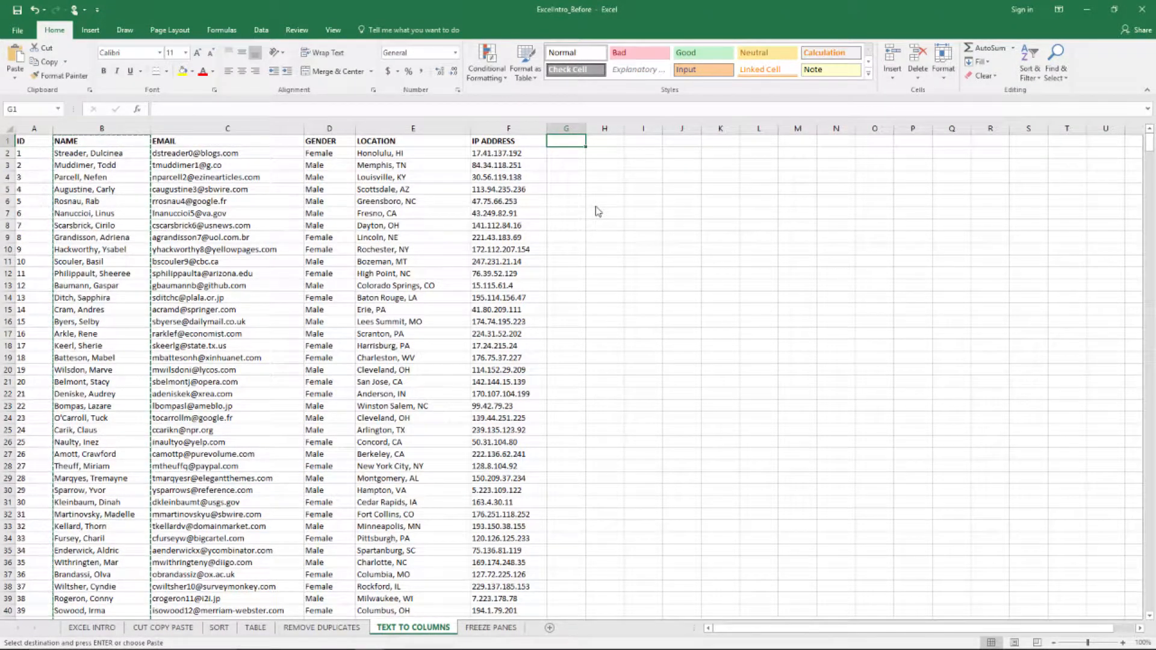
pyautogui.hotkey('ctrl', 'v')
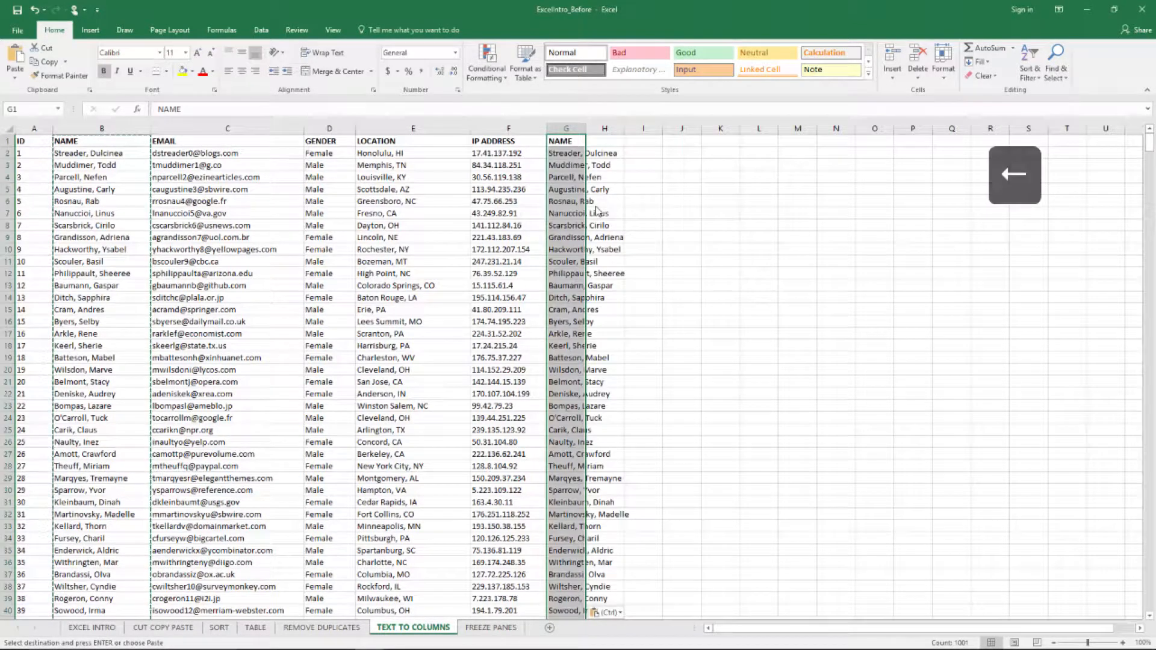
# - Start the Text to Columns conversion on the pasted names in column G, with Delimited as the data type
pyautogui.press('Right')
pyautogui.press('Left')
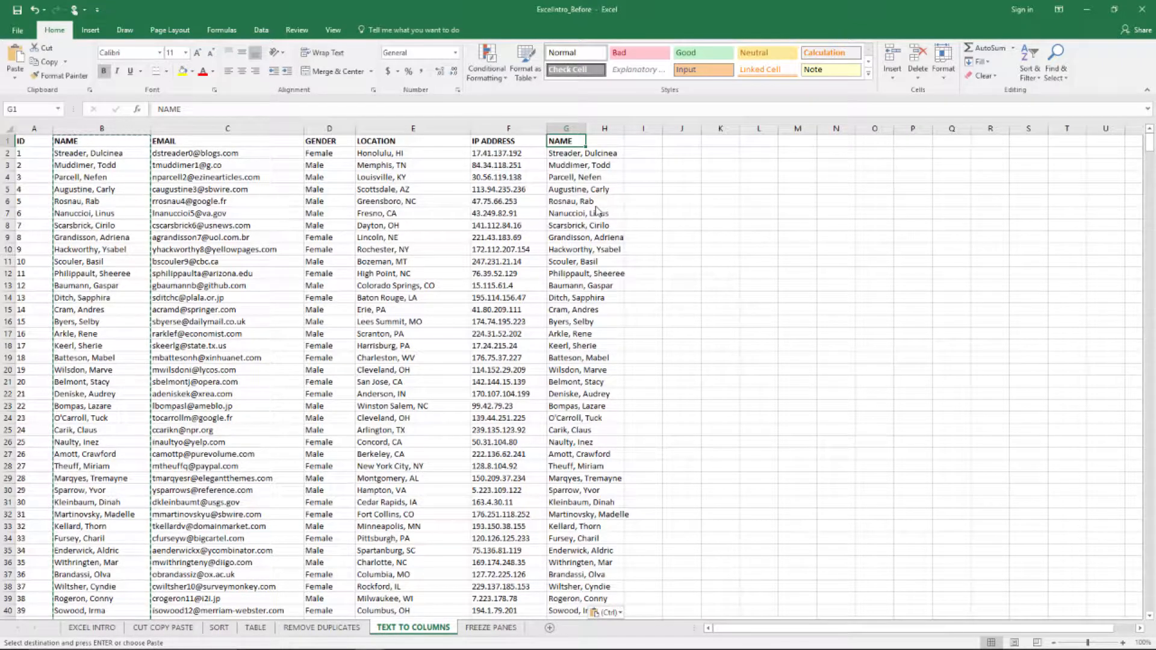
pyautogui.hotkey('ctrl', 'shift', 'Down')
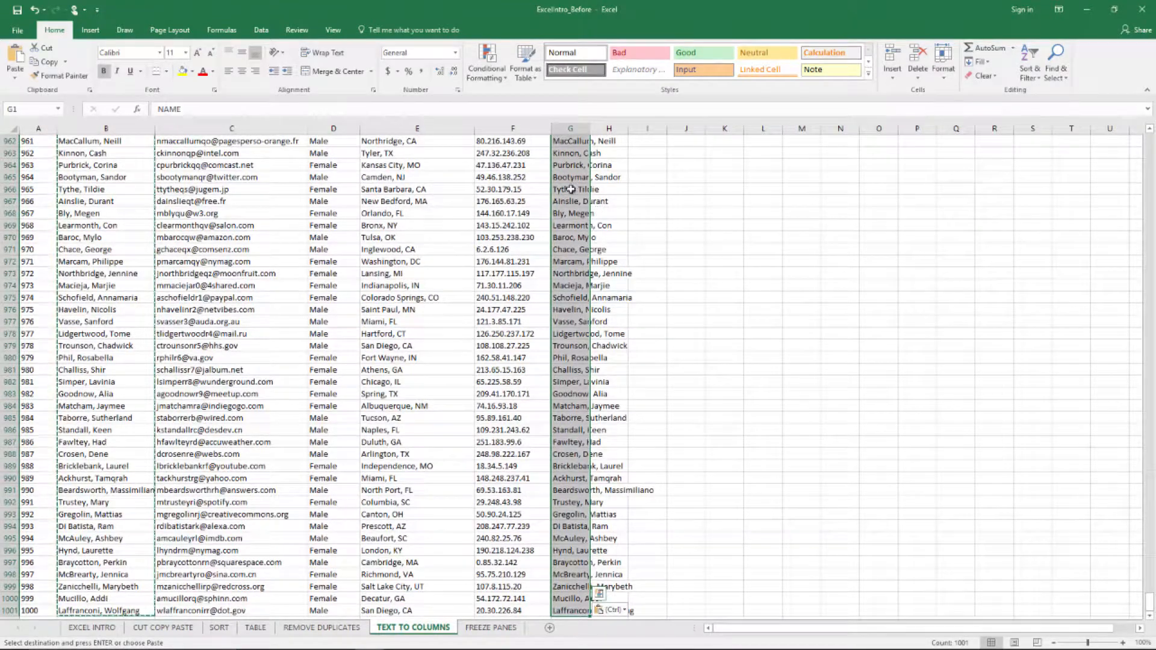
pyautogui.click(262, 31)
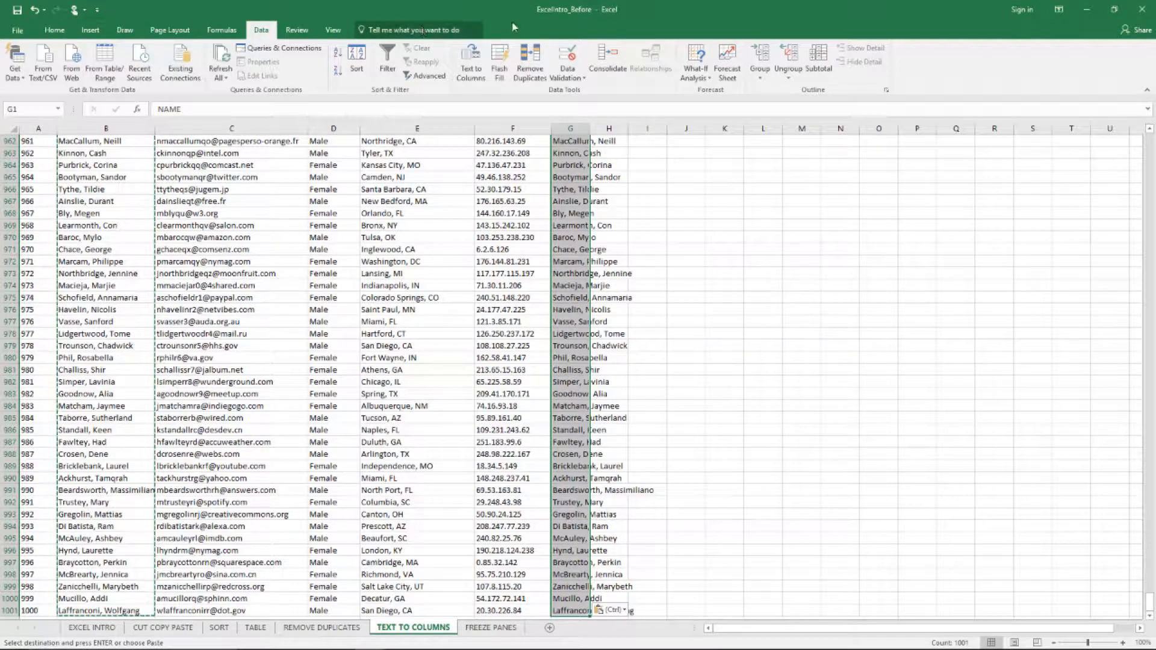
pyautogui.click(473, 71)
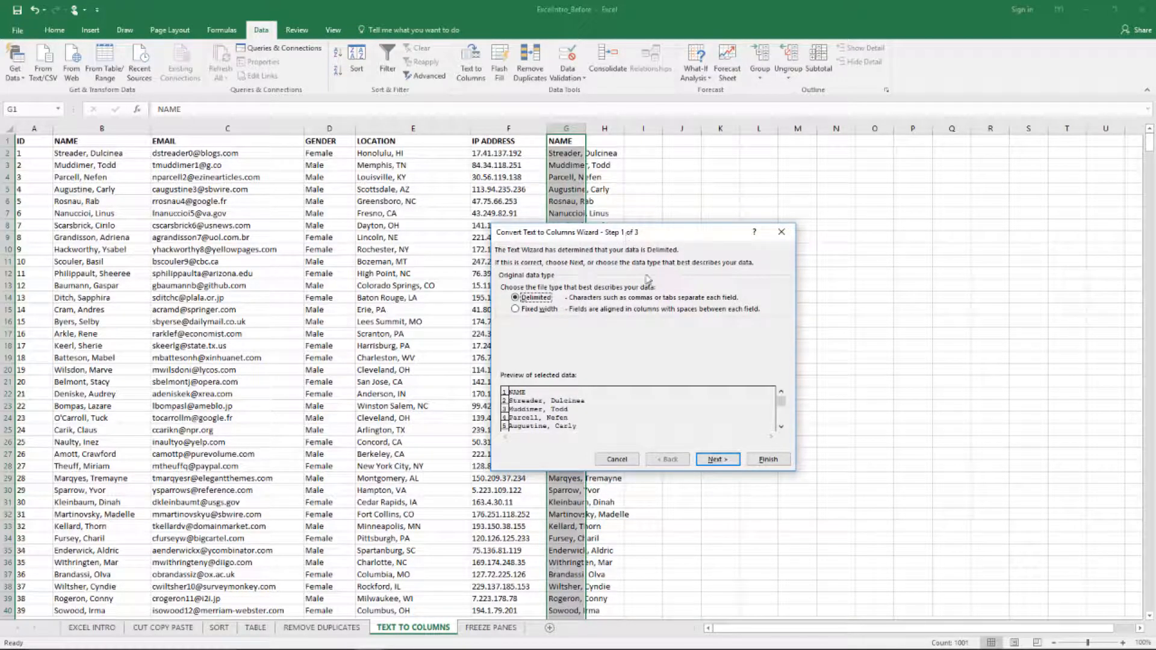
pyautogui.click(715, 460)
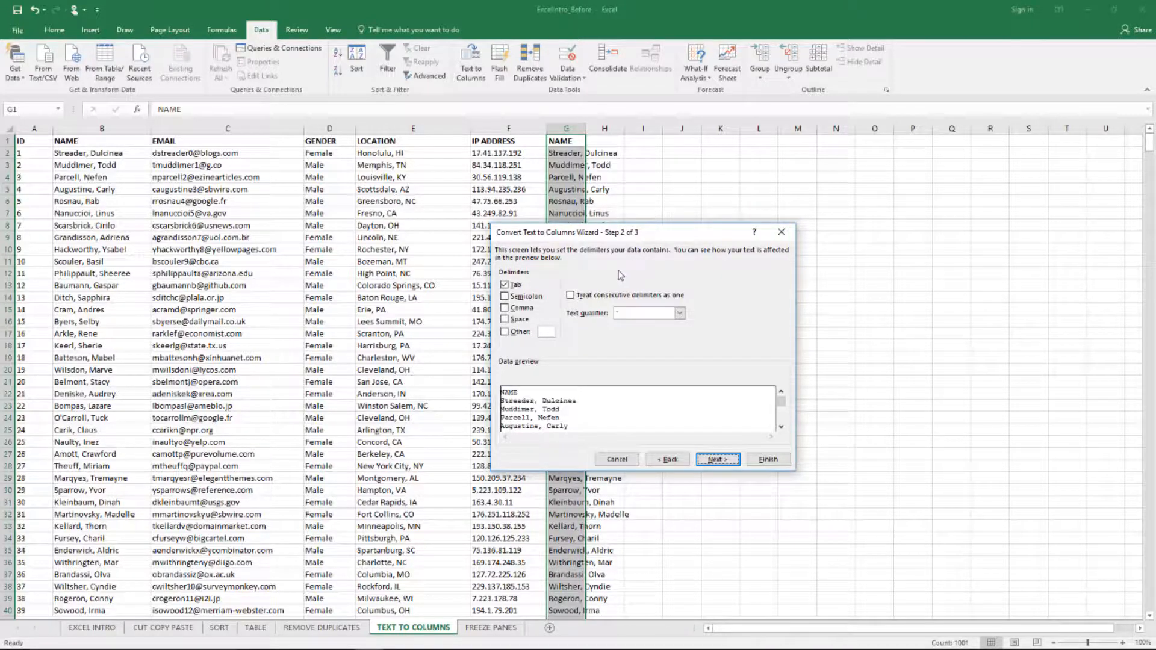
# - Split the names using Comma as the only delimiter, keeping the General format and destination $G$1, and finish the conversion
pyautogui.click(505, 286)
pyautogui.click(506, 309)
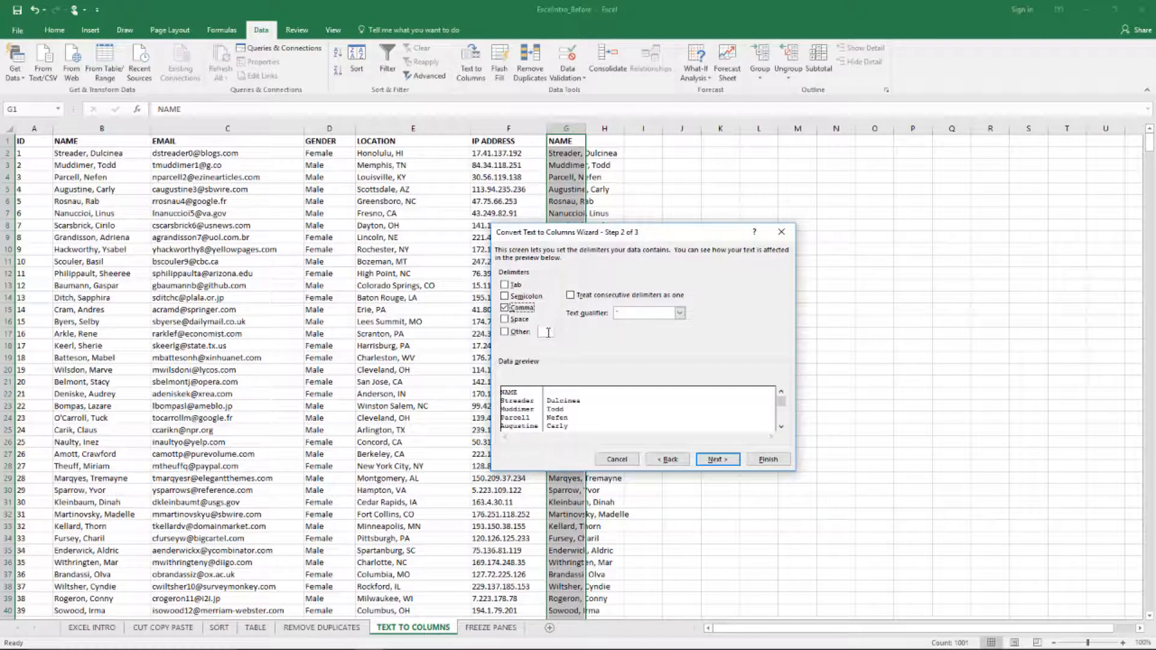
pyautogui.click(548, 333)
pyautogui.click(506, 308)
pyautogui.click(506, 308)
pyautogui.click(714, 461)
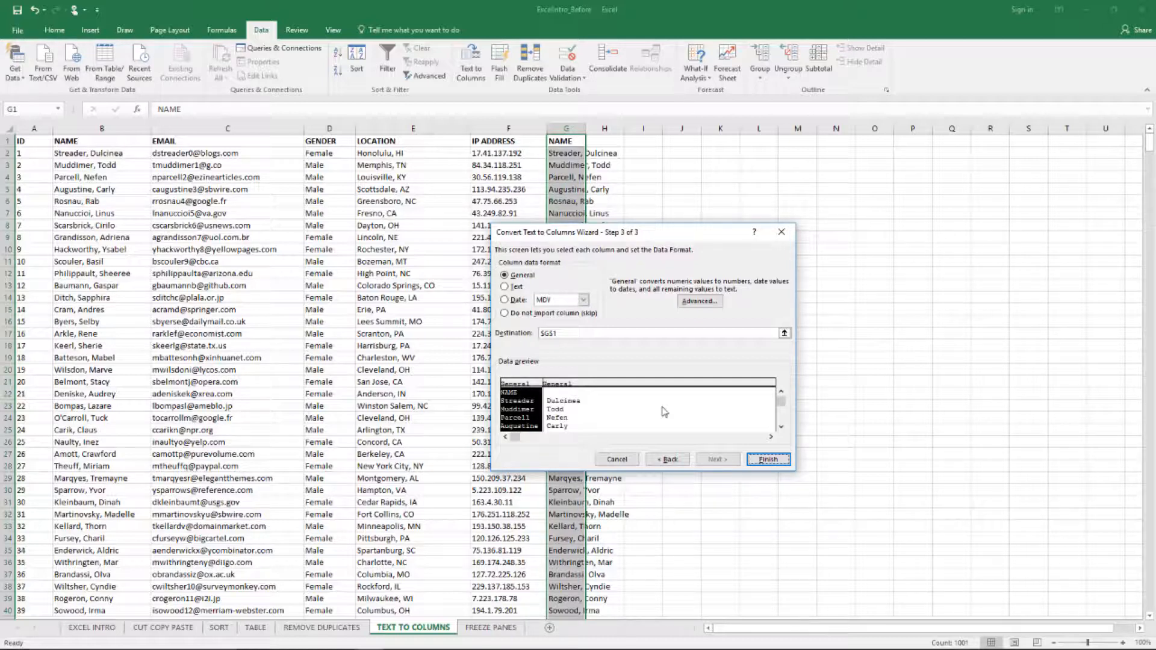
pyautogui.click(765, 459)
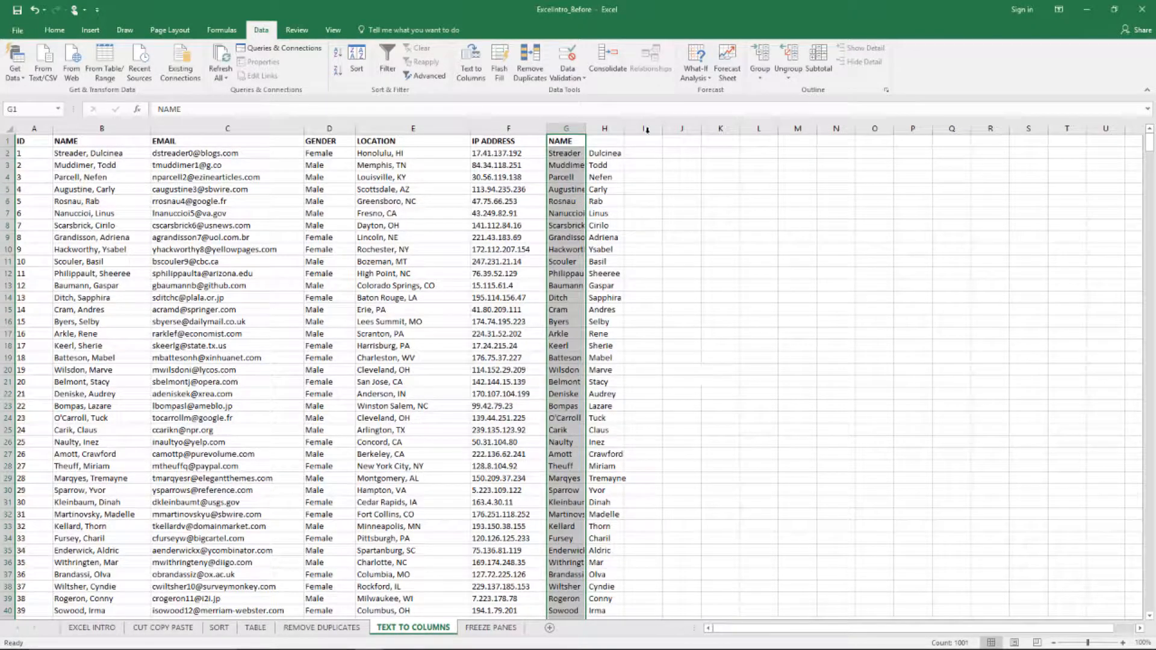
# - Widen column G to fit the full last names, and check the two split columns G and H
pyautogui.moveTo(589, 129); pyautogui.dragTo(603, 129)
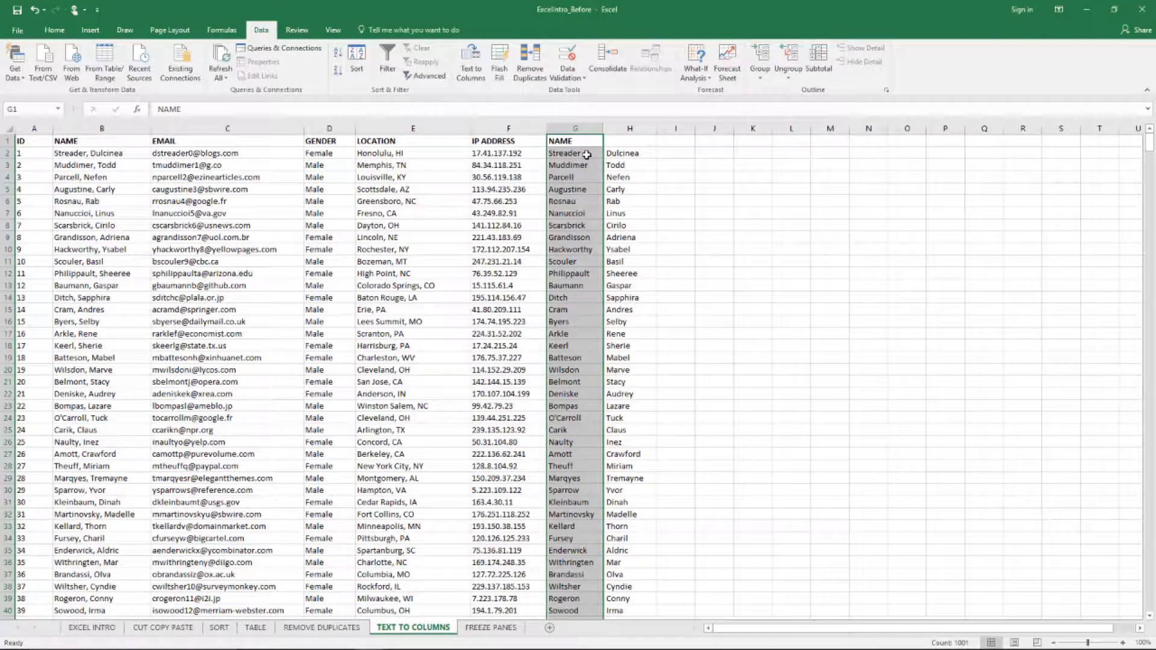
pyautogui.click(626, 129)
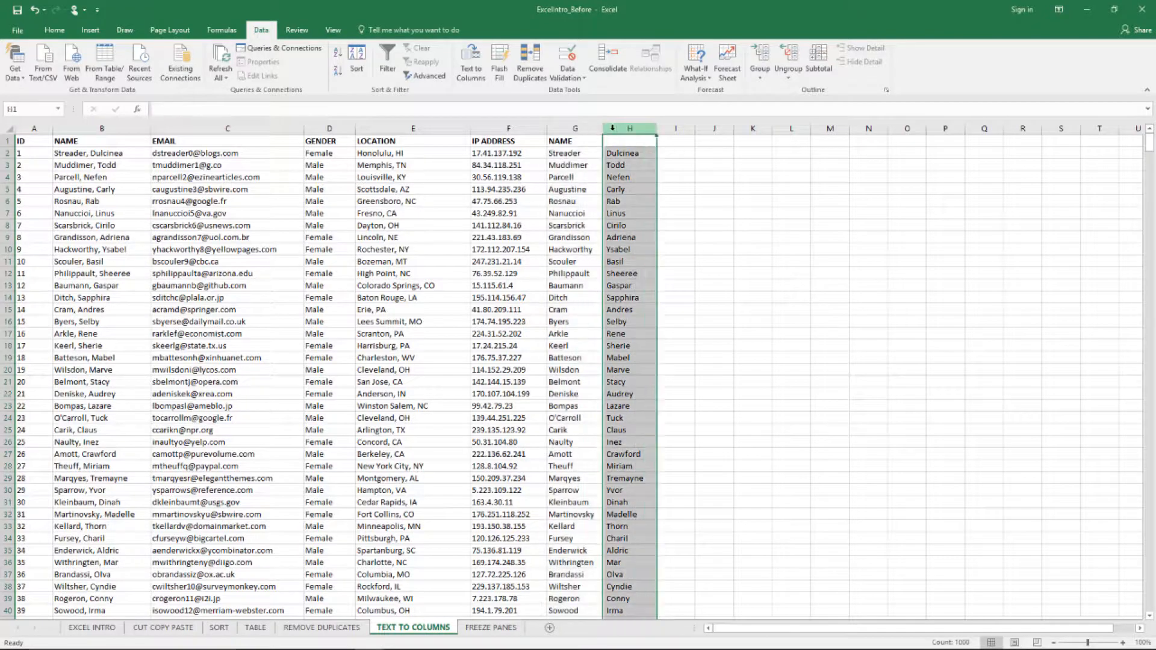
pyautogui.click(572, 128)
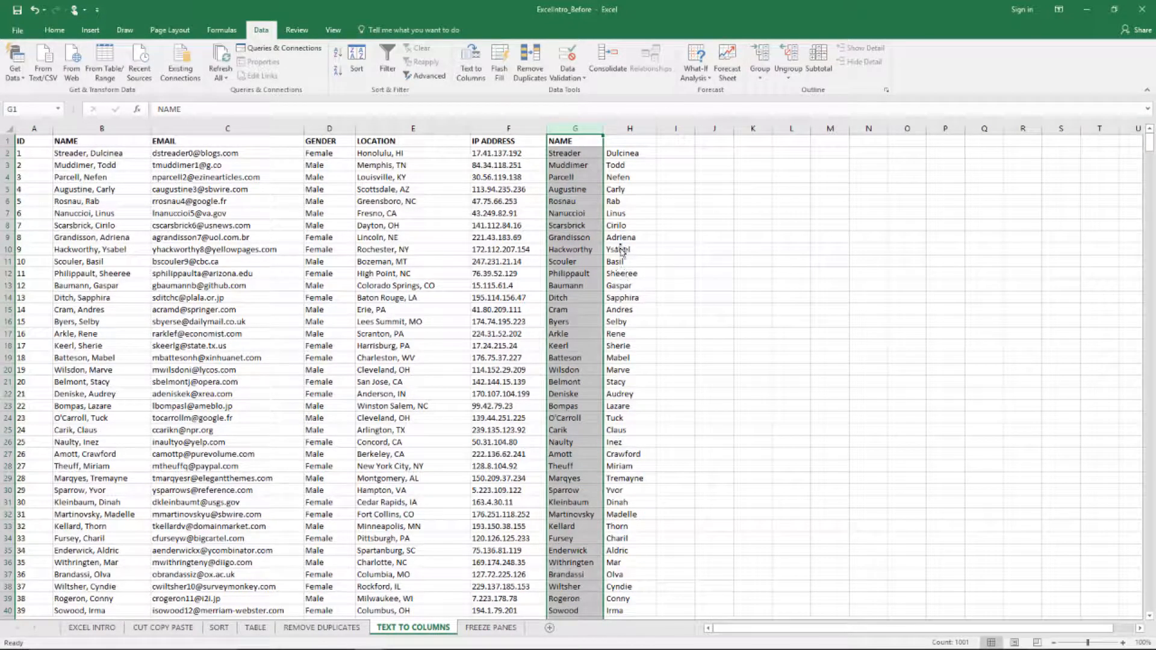
# - Replace the header in cell G1 with LAST NAME
pyautogui.click(595, 138)
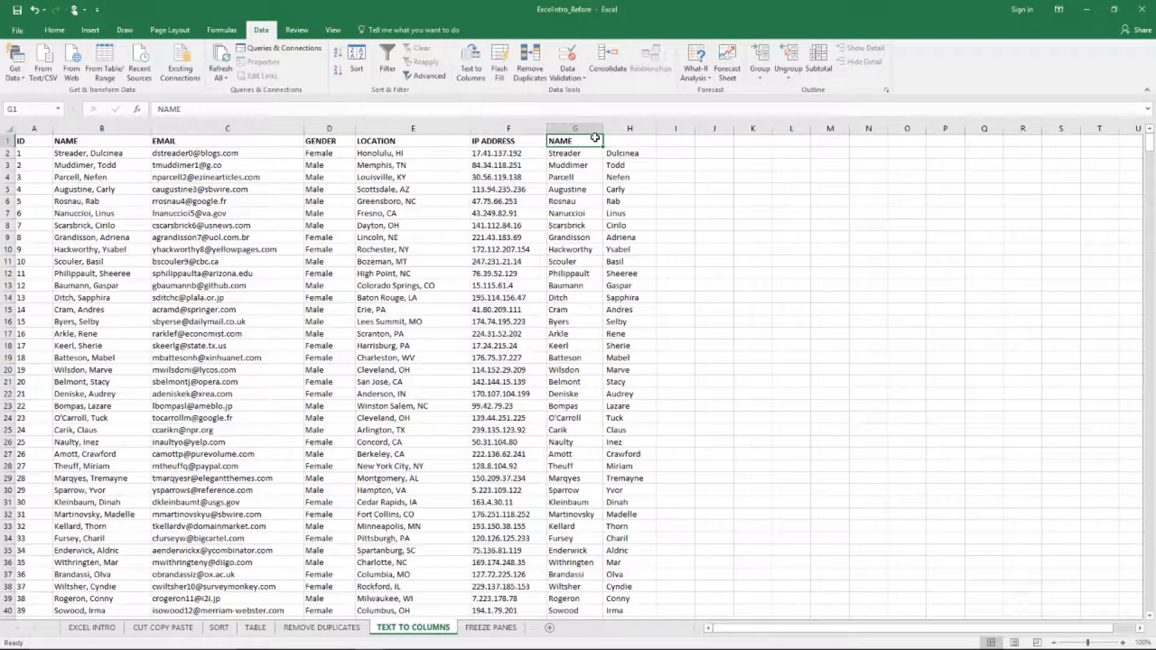
pyautogui.press('BackSpace')
pyautogui.write('LAST')
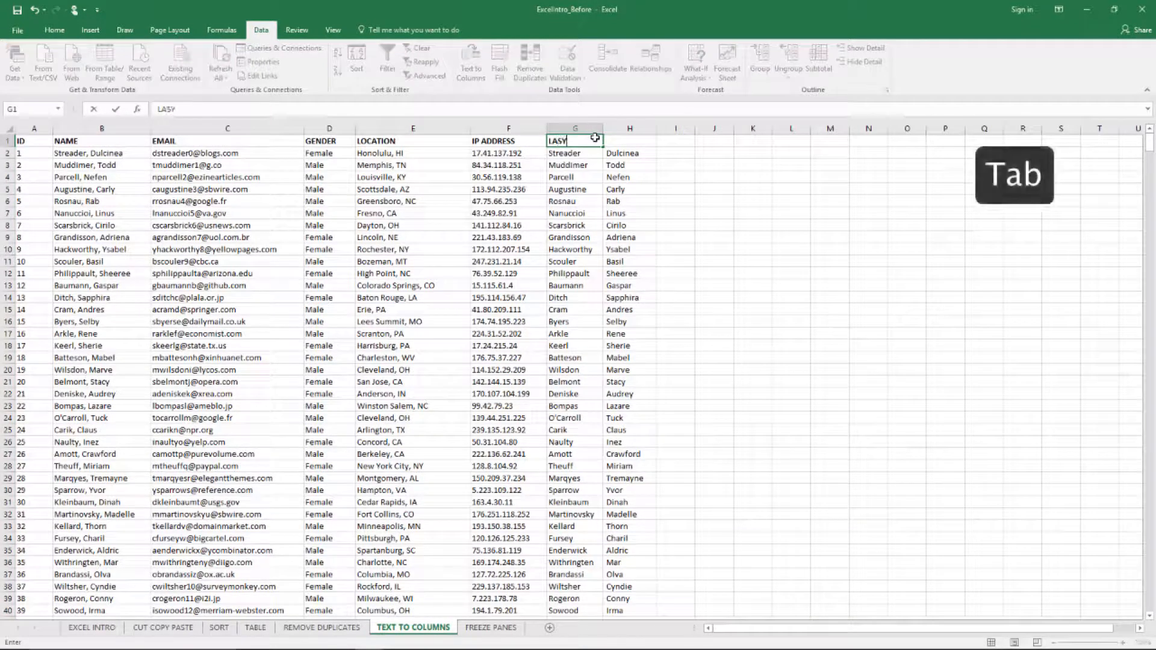
pyautogui.press('BackSpace')
pyautogui.write('T')
pyautogui.press('Tab')
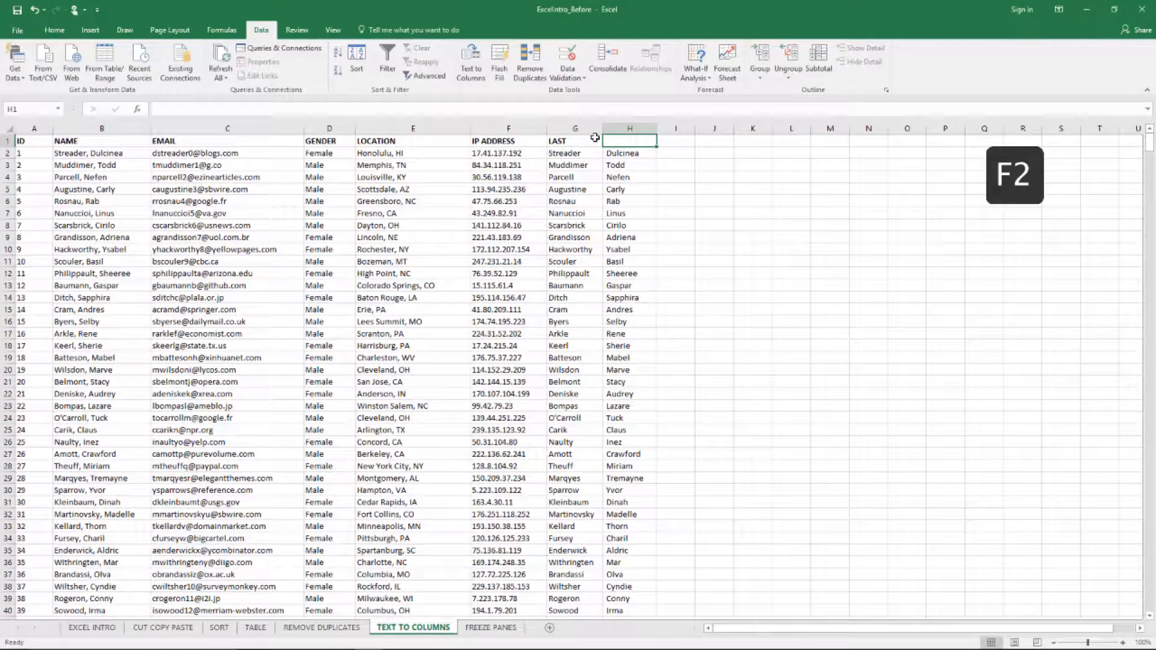
pyautogui.press('Left')
pyautogui.press('F2')
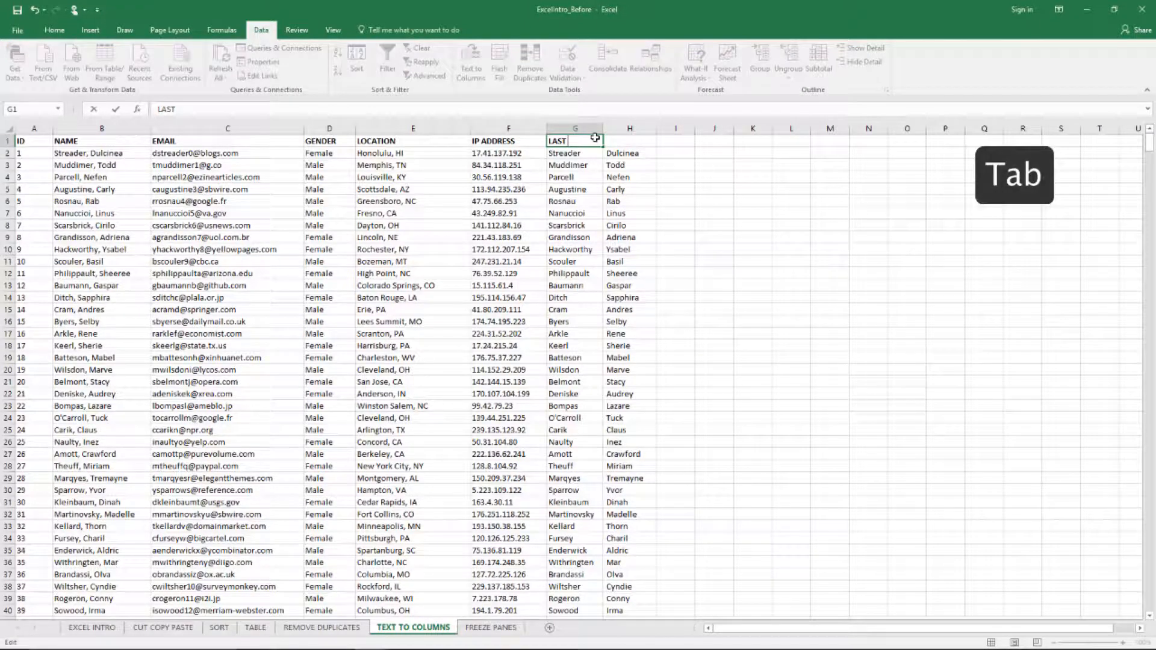
pyautogui.write('NAME')
pyautogui.press('Tab')
# - Enter the header FIRST NAME in cell H1
pyautogui.write('F')
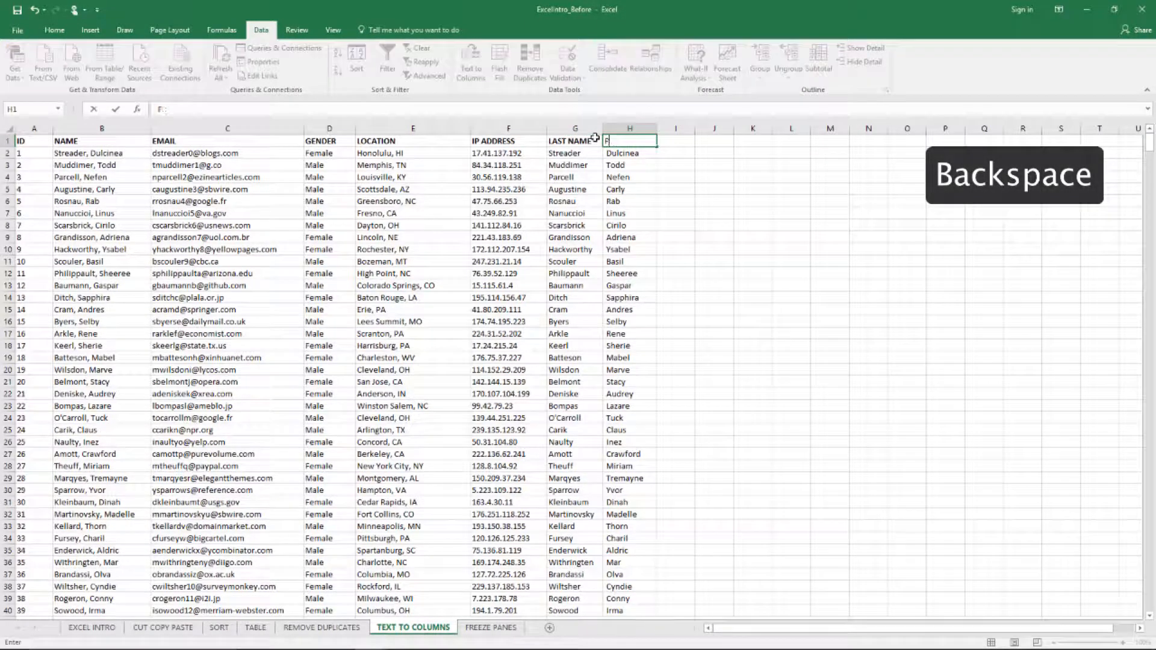
pyautogui.write('IRST NAME')
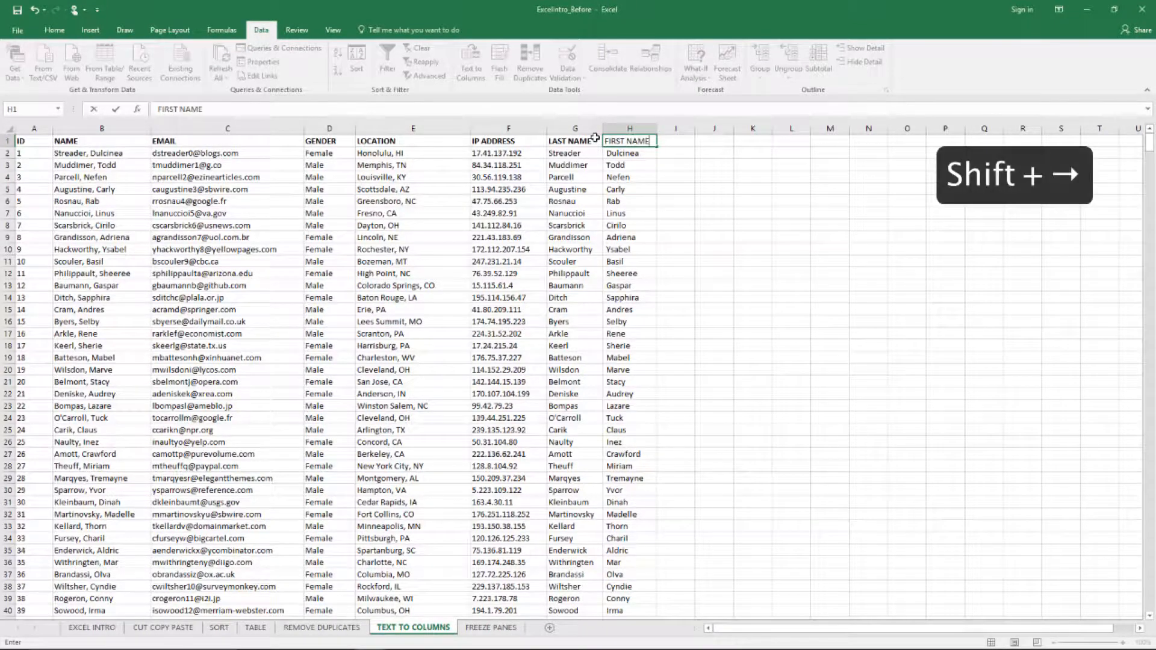
pyautogui.press('Return')
# - Set the font color of the LAST NAME and FIRST NAME headers in G1:H1 to red
pyautogui.click(595, 138)
pyautogui.hotkey('shift', 'Right')
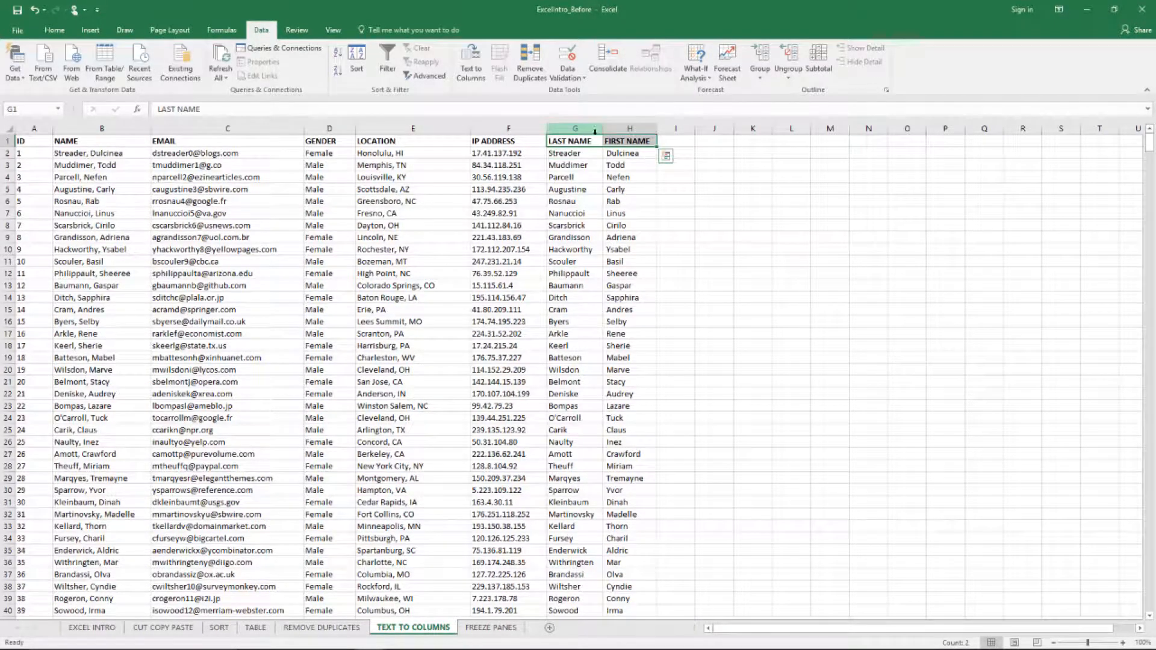
pyautogui.click(63, 35)
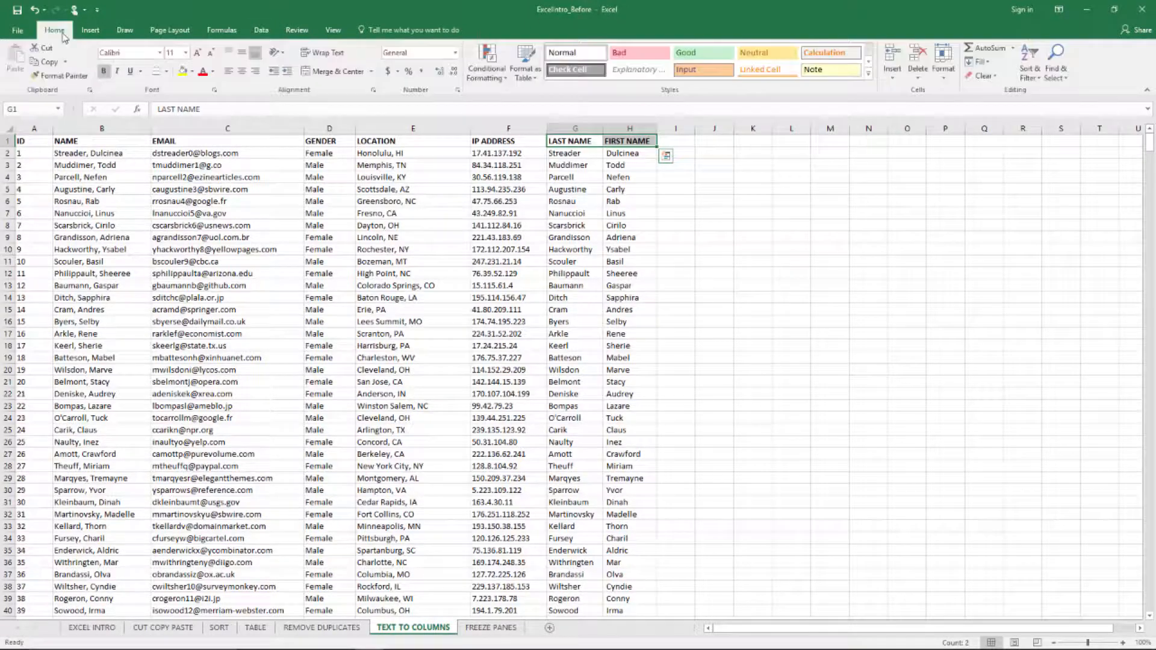
pyautogui.click(202, 73)
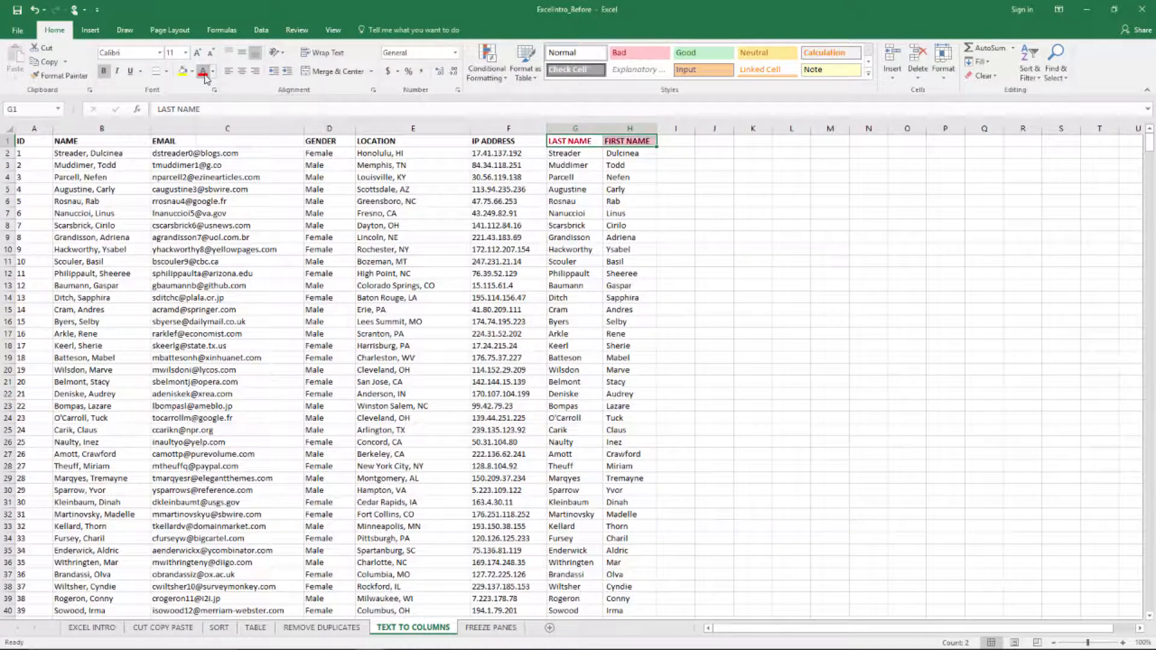
pyautogui.click(623, 154)
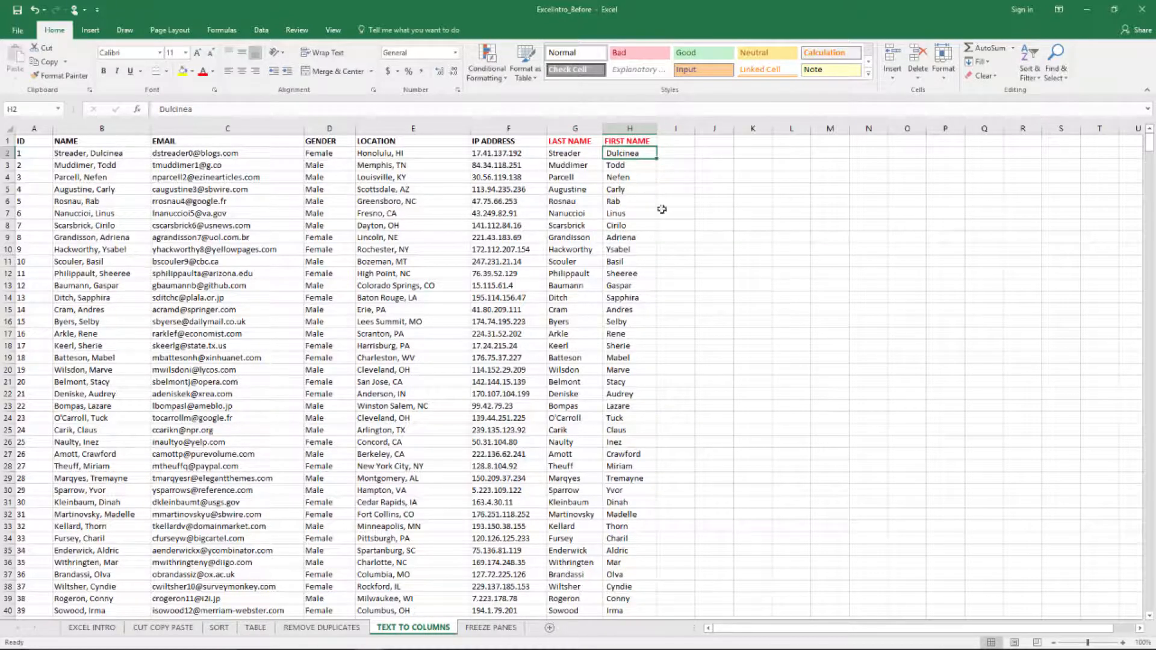
pyautogui.click(701, 155)
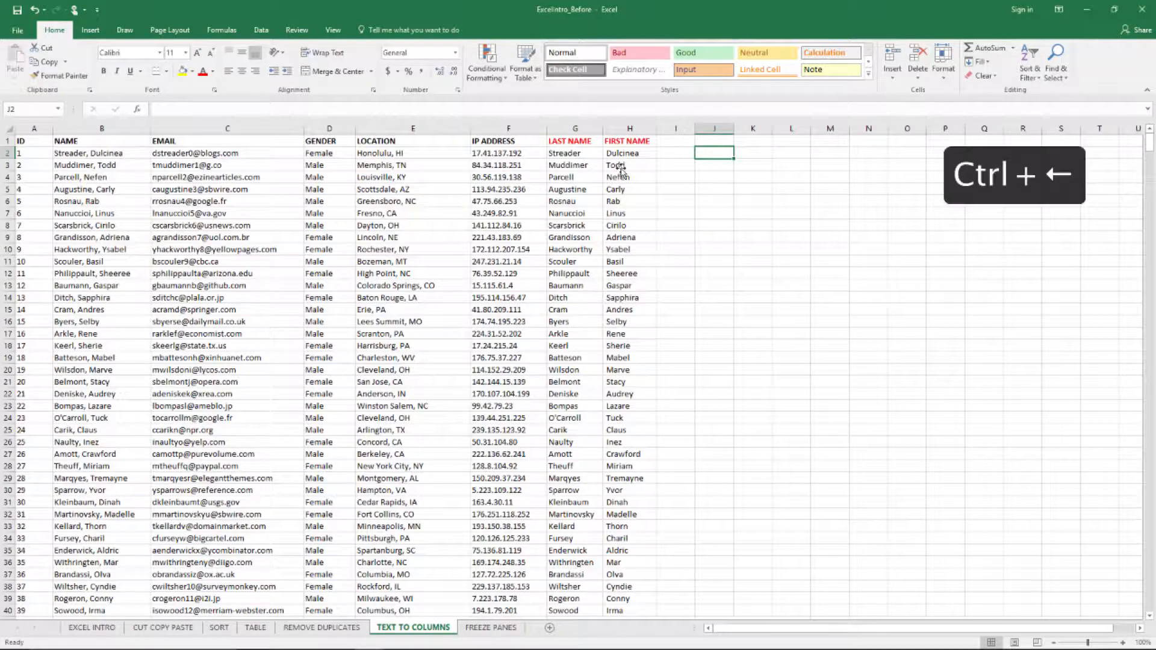
# - Examine the header row from the ID column across to the FIRST NAME column
pyautogui.hotkey('ctrl', 'Left')
pyautogui.hotkey('ctrl', 'Left')
pyautogui.hotkey('ctrl', 'Up')
pyautogui.press('Right')
pyautogui.press('Right')
pyautogui.press('Right')
pyautogui.press('Right')
pyautogui.press('Right')
pyautogui.press('Right')
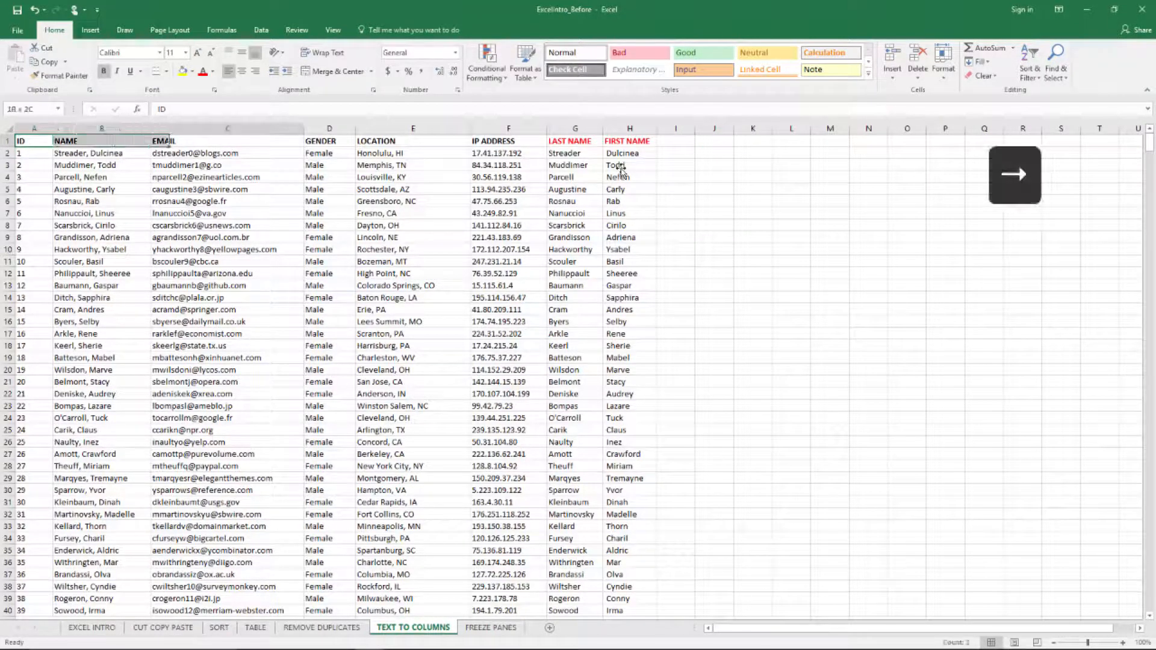
pyautogui.press('Right')
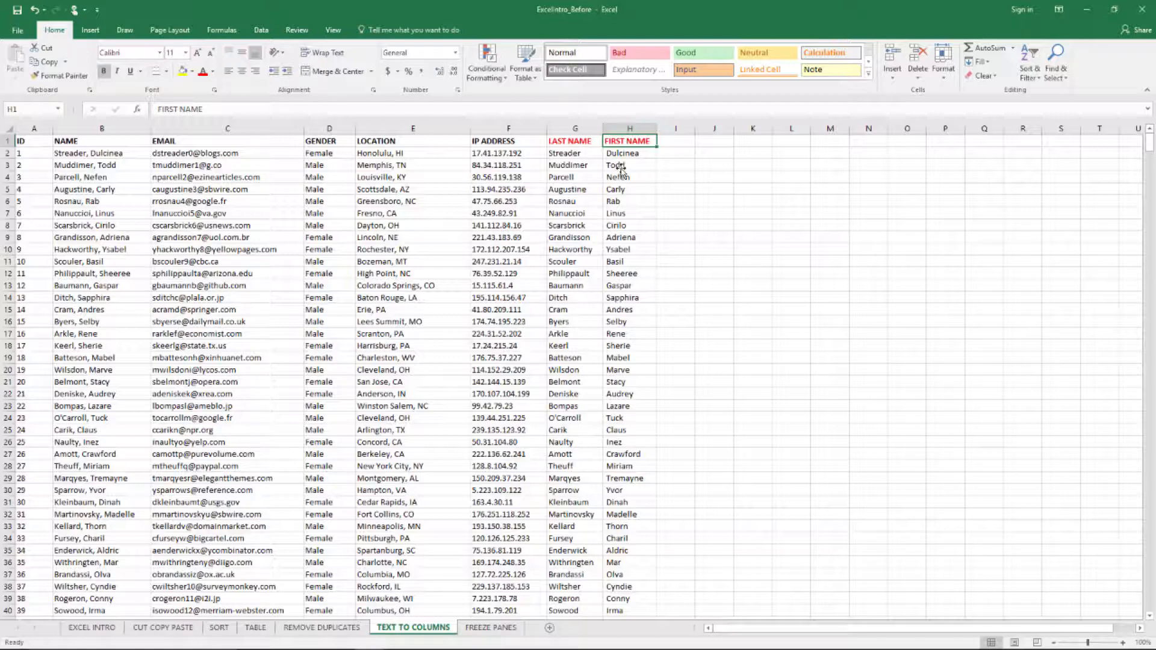
# - Sort the LAST NAME column A to Z, expanding the selection so whole records are sorted together
pyautogui.press('Left')
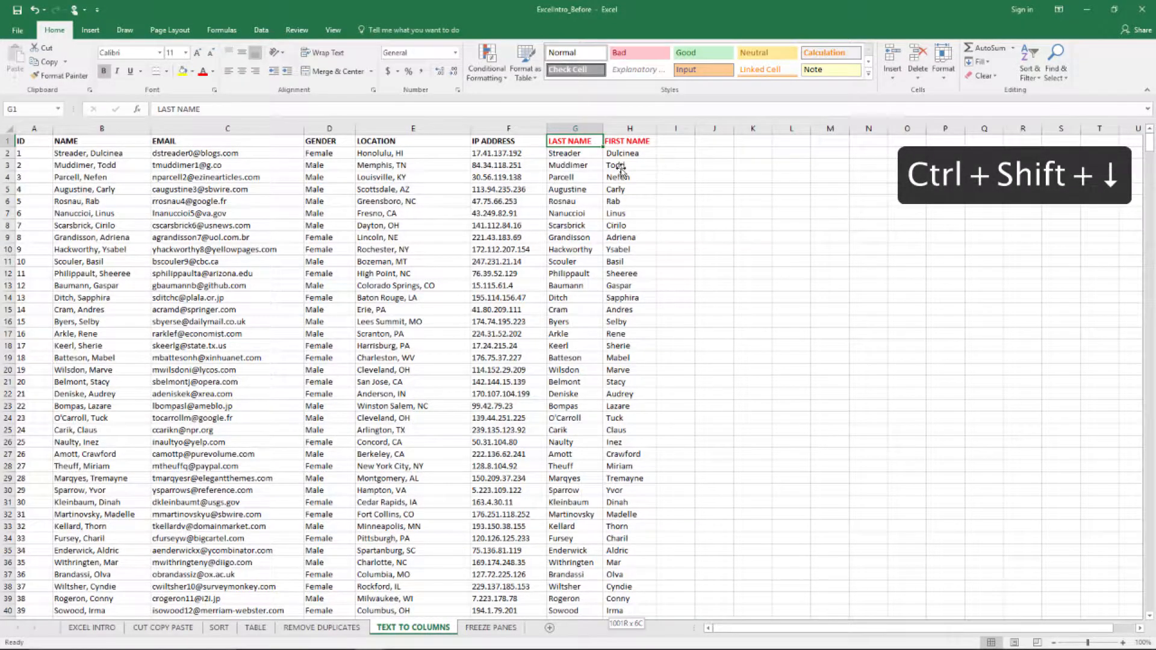
pyautogui.hotkey('ctrl', 'shift', 'Down')
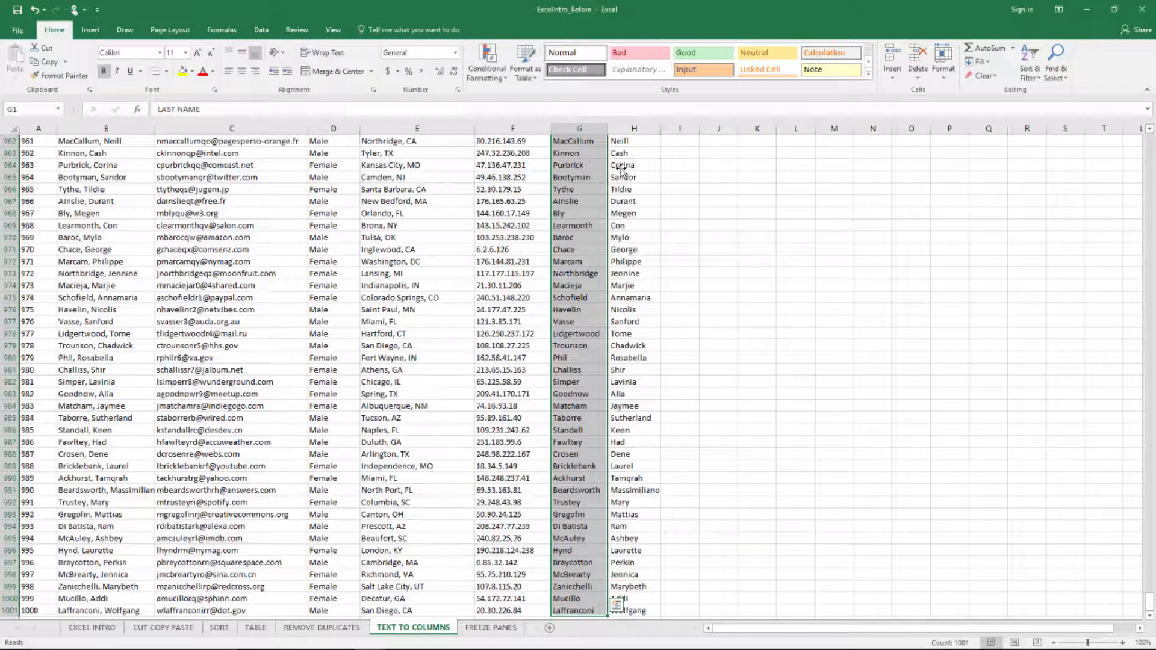
pyautogui.rightClick(584, 219)
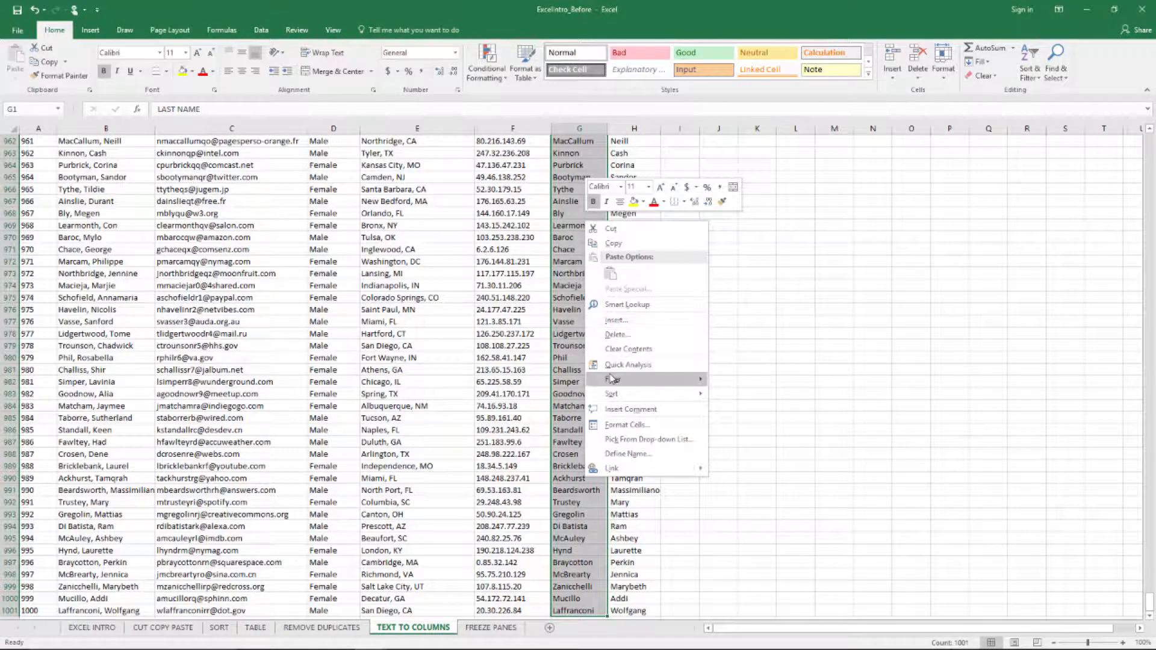
pyautogui.moveTo(693, 394)
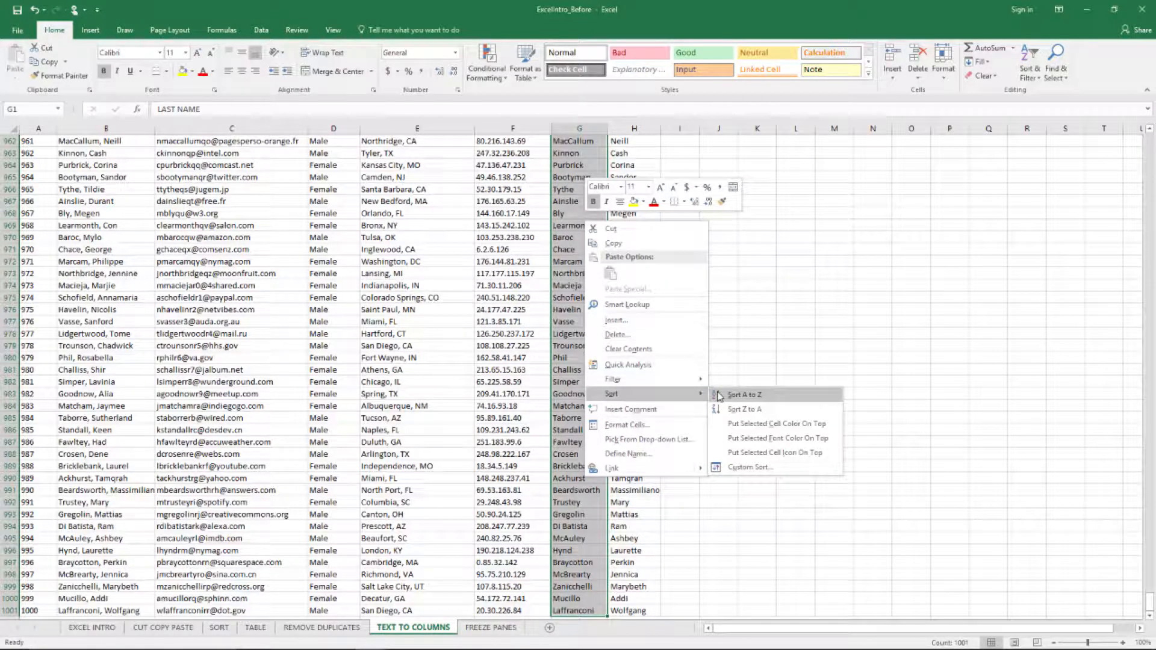
pyautogui.click(718, 395)
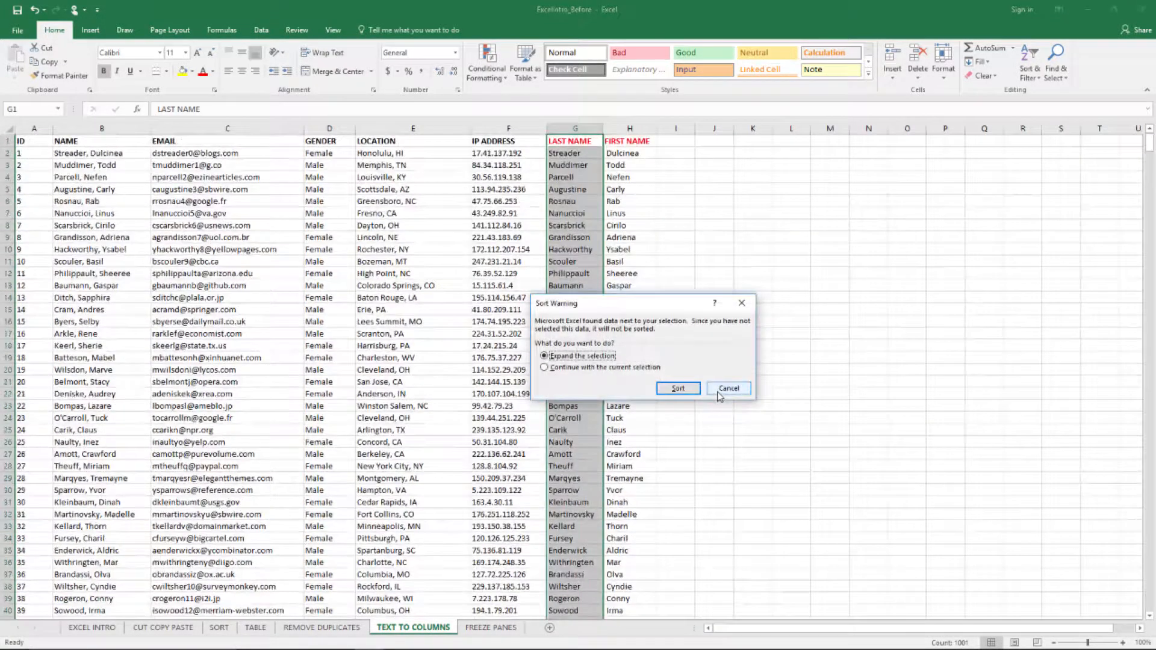
pyautogui.click(677, 388)
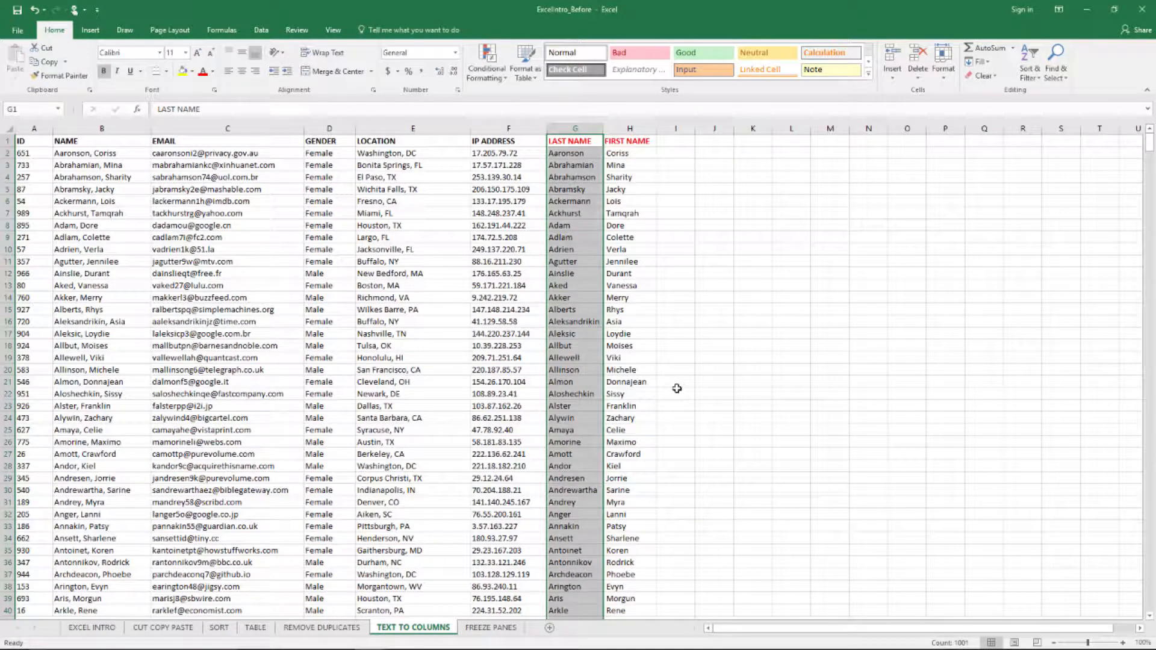
# - Review the sorted NAME column from its first record to its last
pyautogui.click(585, 153)
pyautogui.hotkey('ctrl', 'Left')
pyautogui.press('Right')
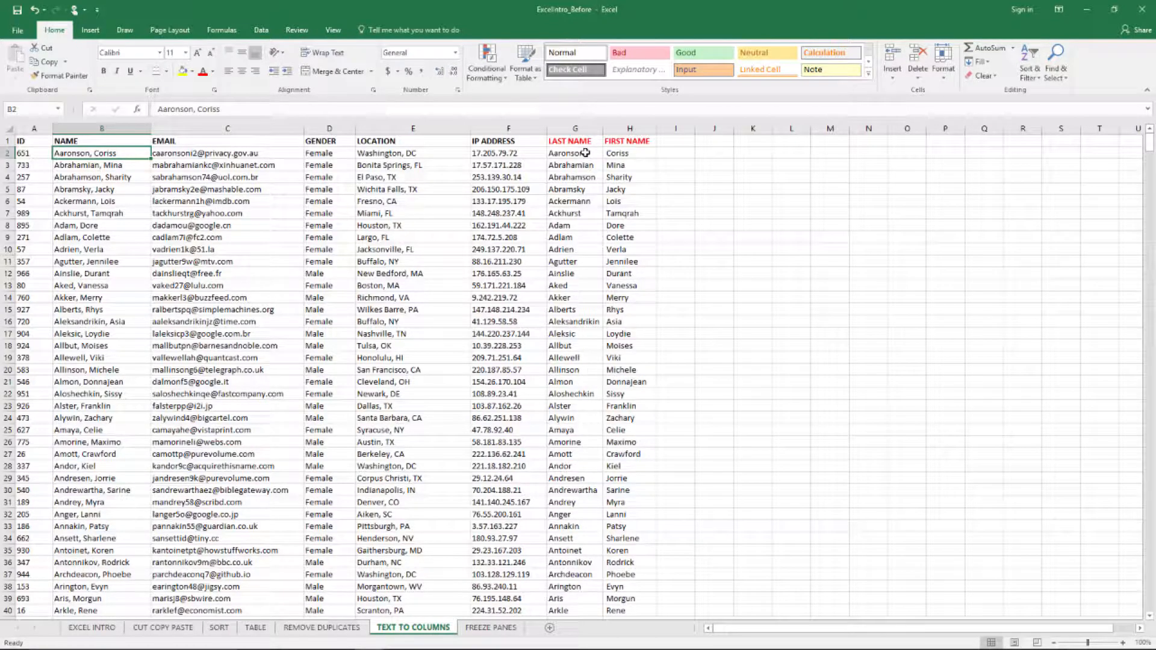
pyautogui.hotkey('ctrl', 'Down')
pyautogui.hotkey('ctrl', 'Up')
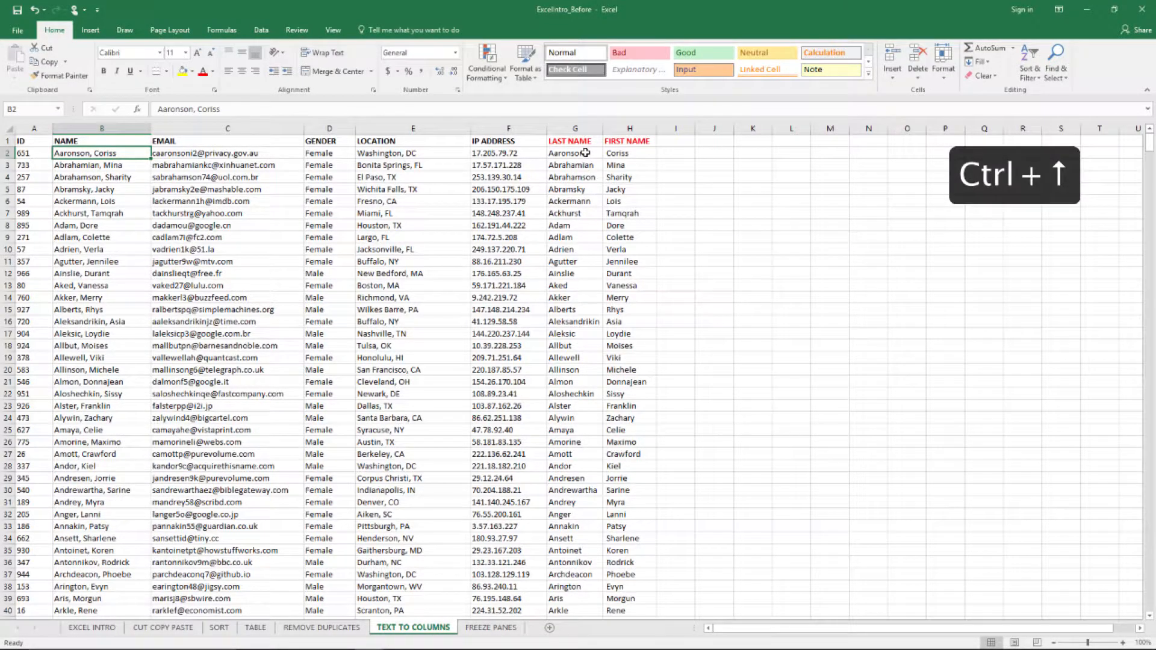
pyautogui.hotkey('ctrl', 'Down')
pyautogui.hotkey('ctrl', 'Up')
pyautogui.press('Down')
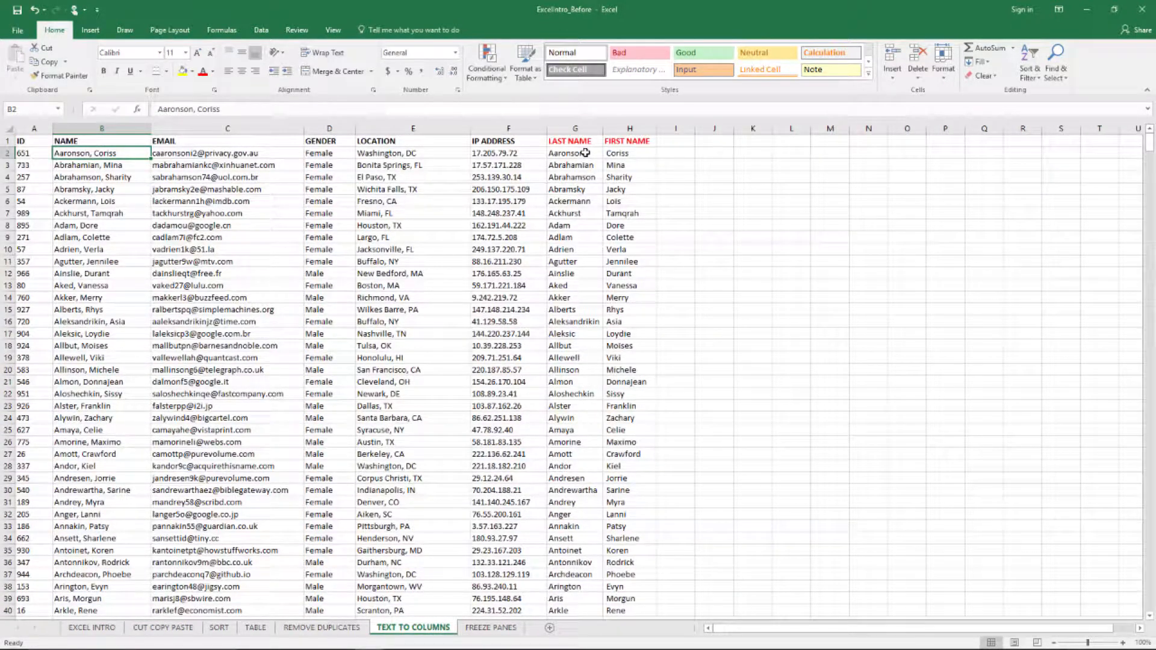
# - Examine the first record across its columns, checking the split names and the combined LOCATION entry in column E
pyautogui.press('Right')
pyautogui.press('Right')
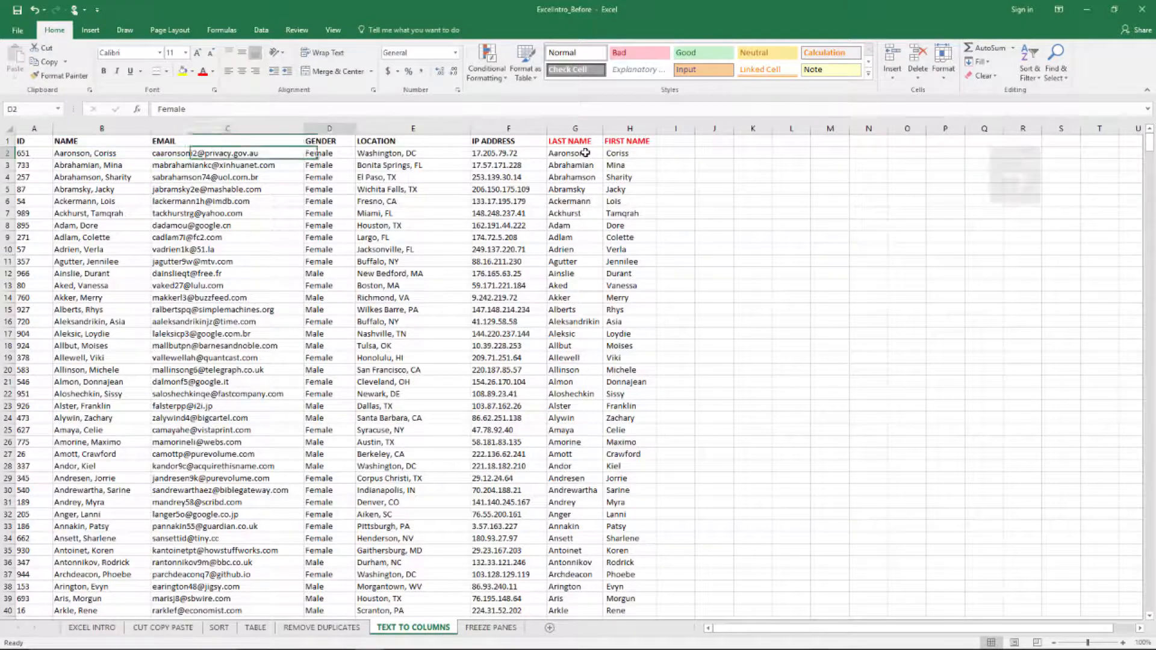
pyautogui.press('Right')
pyautogui.press('Right')
pyautogui.press('Right')
pyautogui.press('Right')
pyautogui.press('Right')
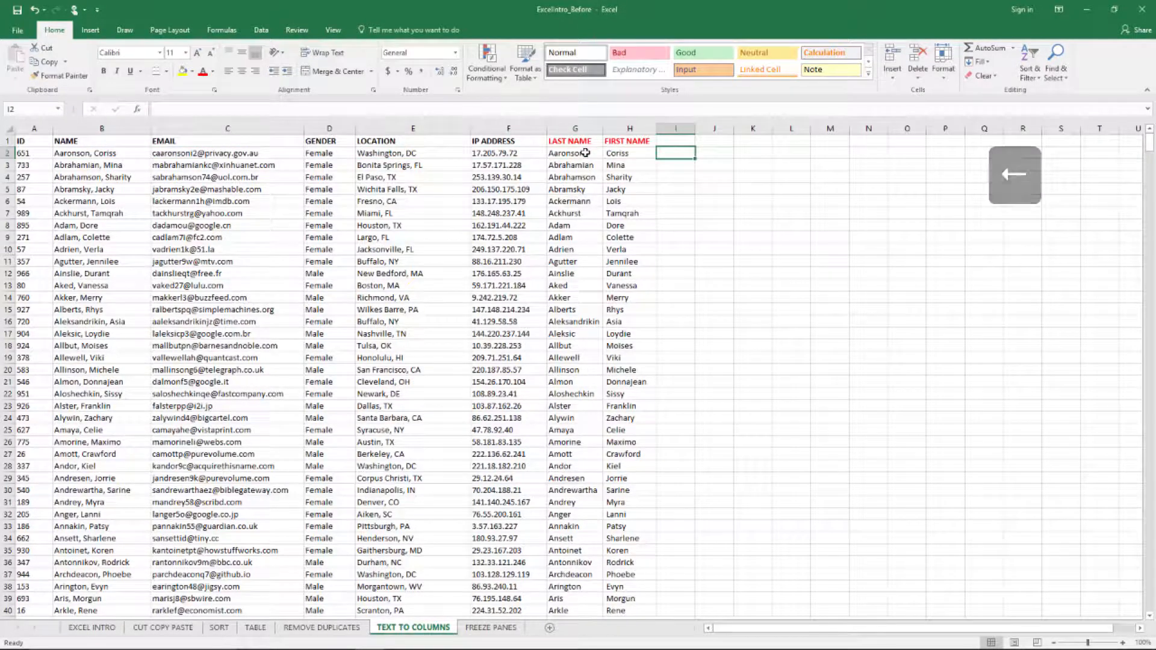
pyautogui.press('Left')
pyautogui.press('Left')
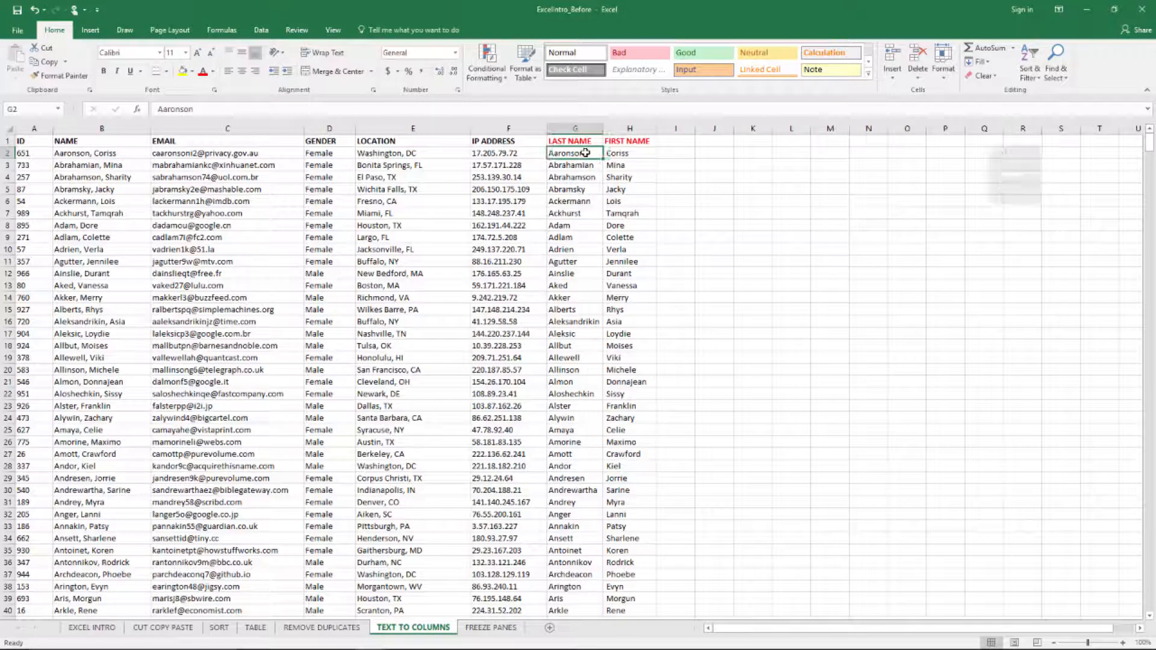
pyautogui.press('Left')
pyautogui.press('Right')
pyautogui.press('Left')
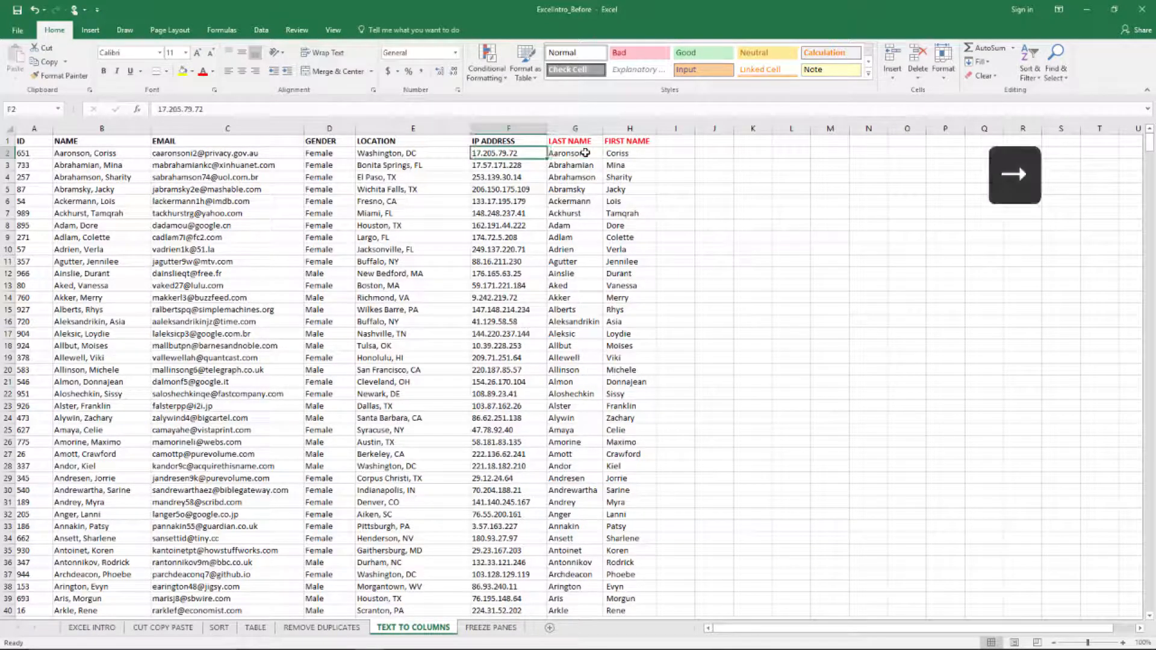
pyautogui.press('Left')
pyautogui.press('Right')
pyautogui.press('Left')
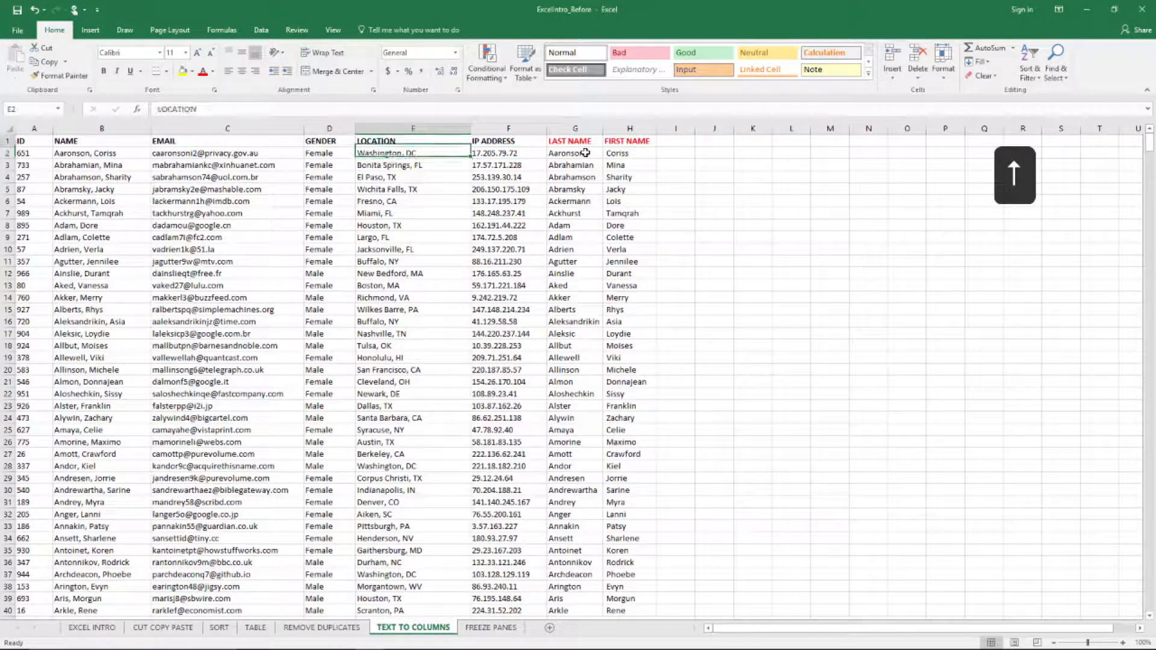
pyautogui.press('Up')
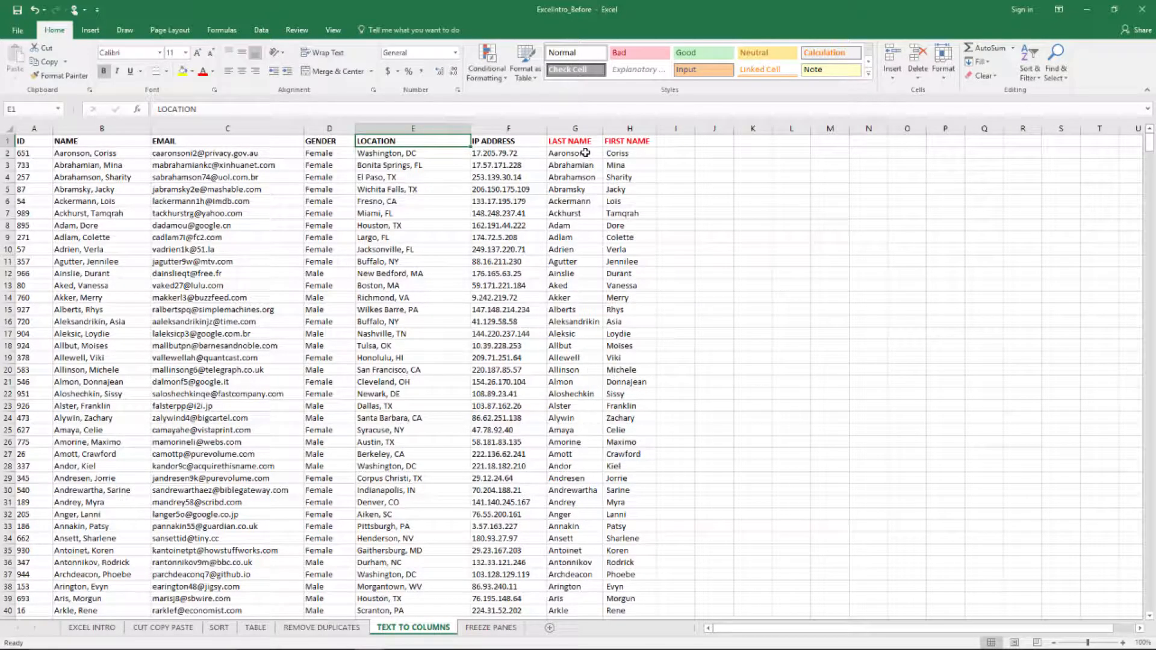
pyautogui.press('Down')
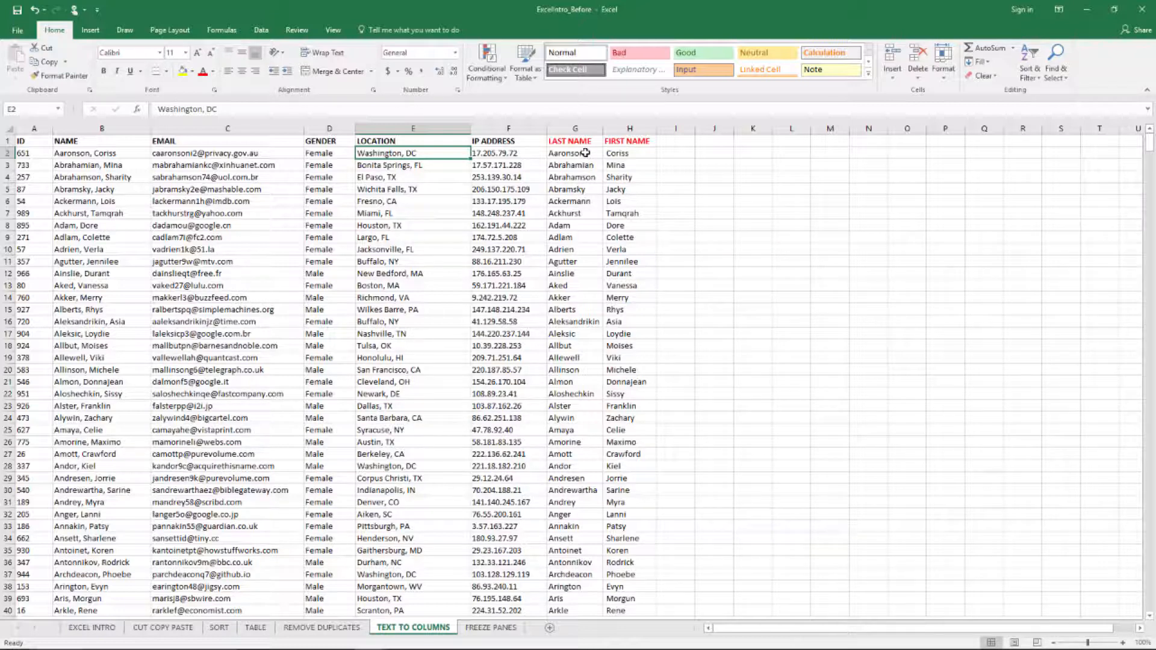
# - Copy the whole LOCATION column, including its header, from column E into column I starting at I1
pyautogui.hotkey('ctrl', 'Up')
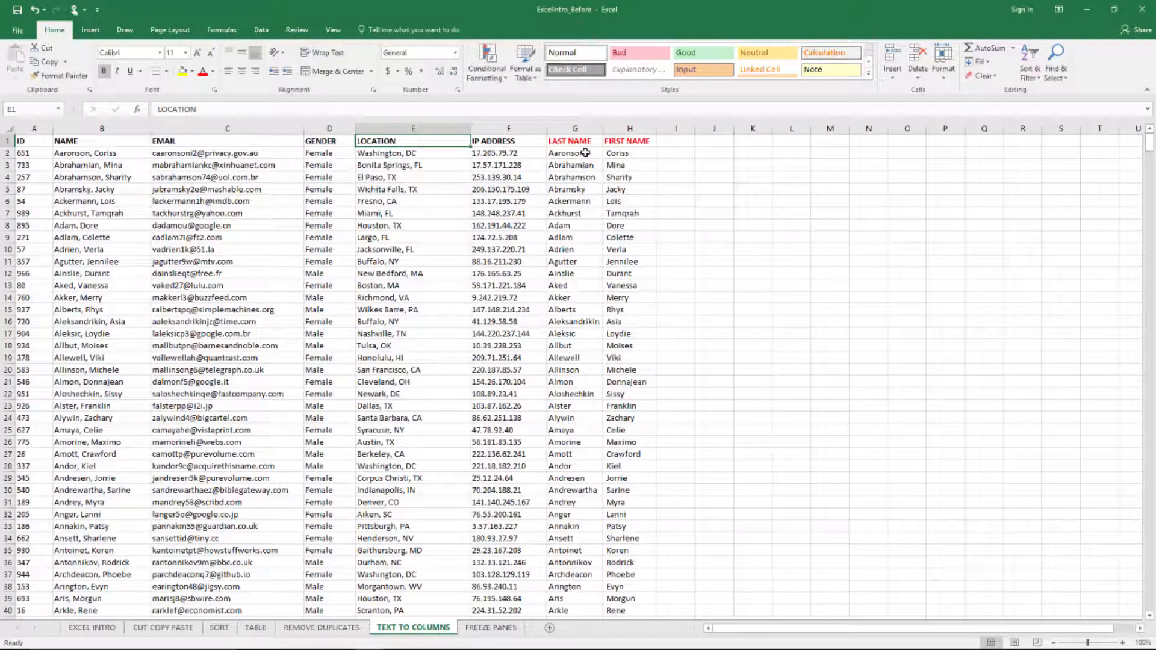
pyautogui.hotkey('ctrl', 'shift', 'Down')
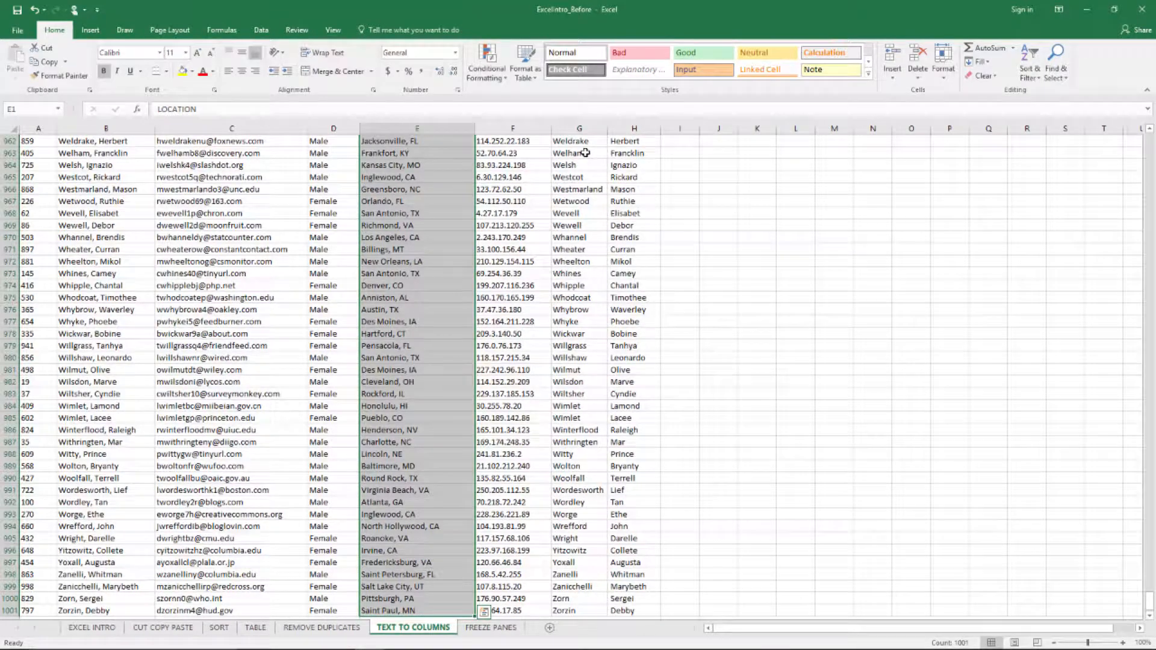
pyautogui.hotkey('ctrl', 'c')
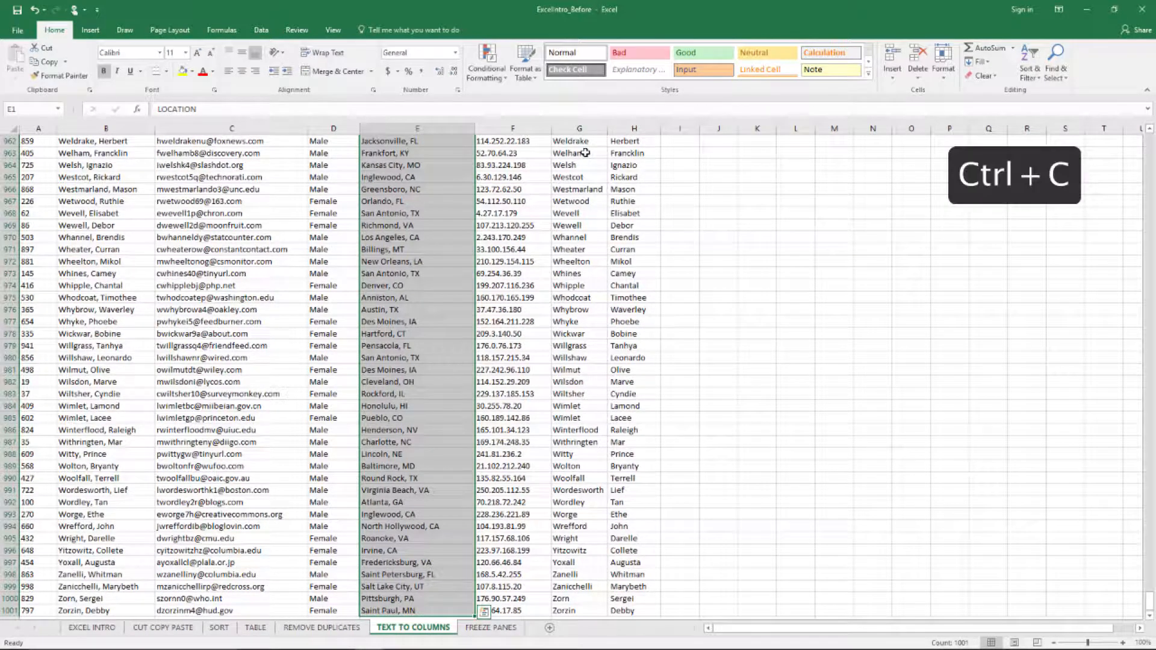
pyautogui.hotkey('ctrl', 'Up')
pyautogui.press('Right')
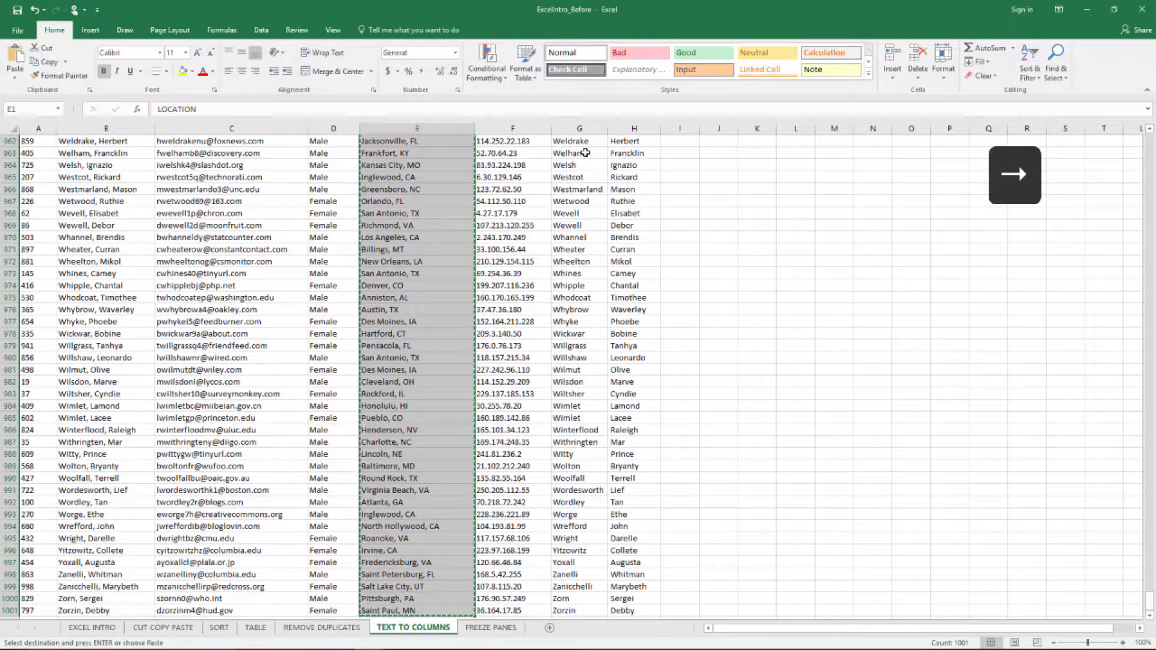
pyautogui.press('Right')
pyautogui.press('Right')
pyautogui.press('Right')
pyautogui.press('Right')
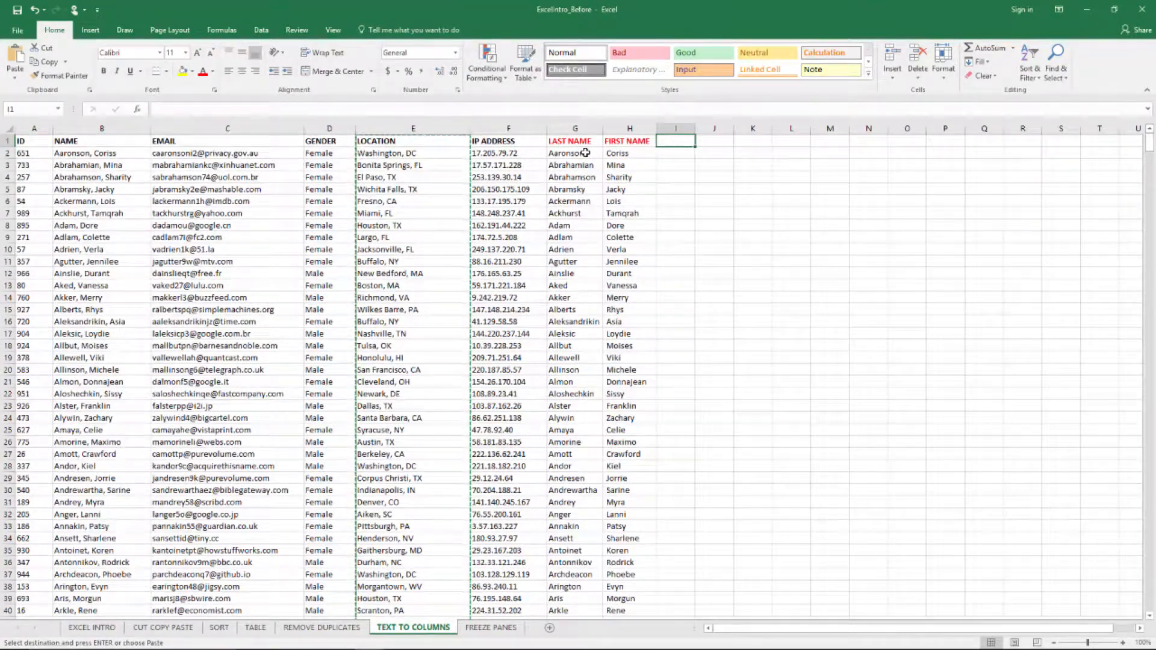
pyautogui.hotkey('ctrl', 'v')
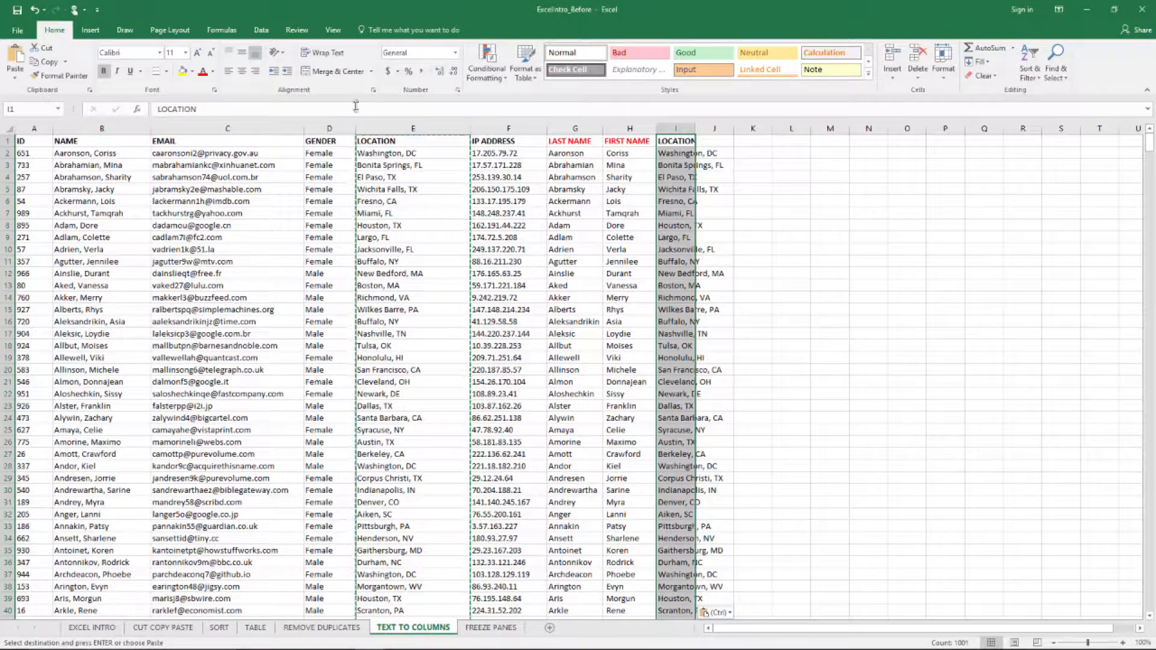
# - Split the copied locations in column I with Text to Columns, using Delimited data, the Comma delimiter and General format
pyautogui.click(263, 29)
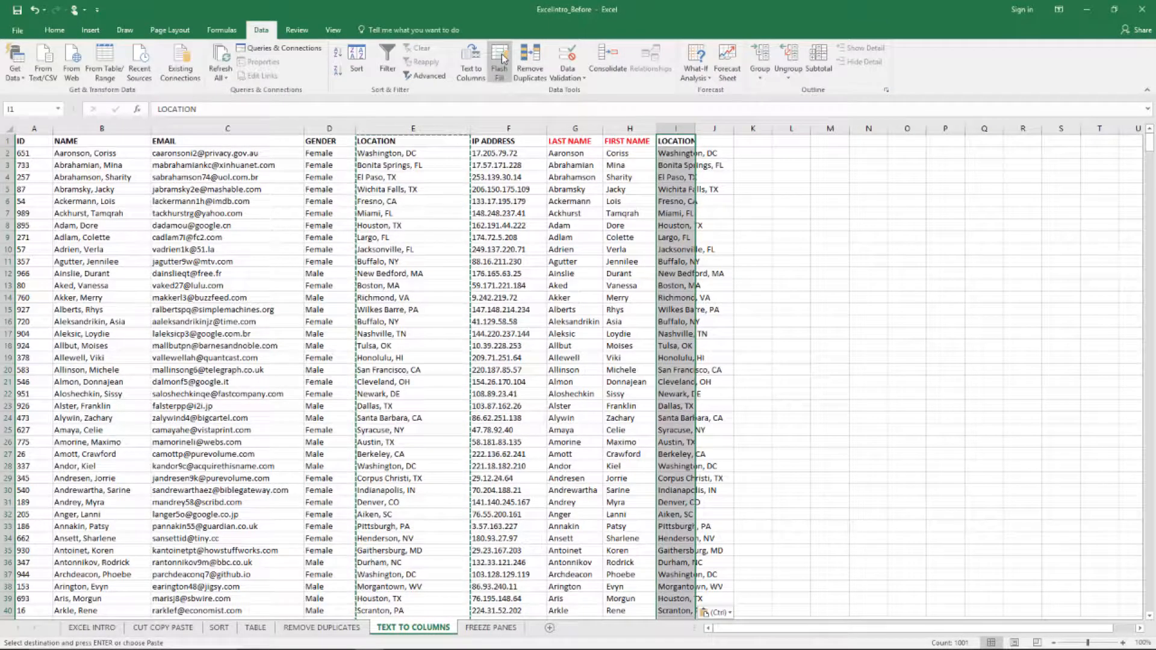
pyautogui.click(472, 60)
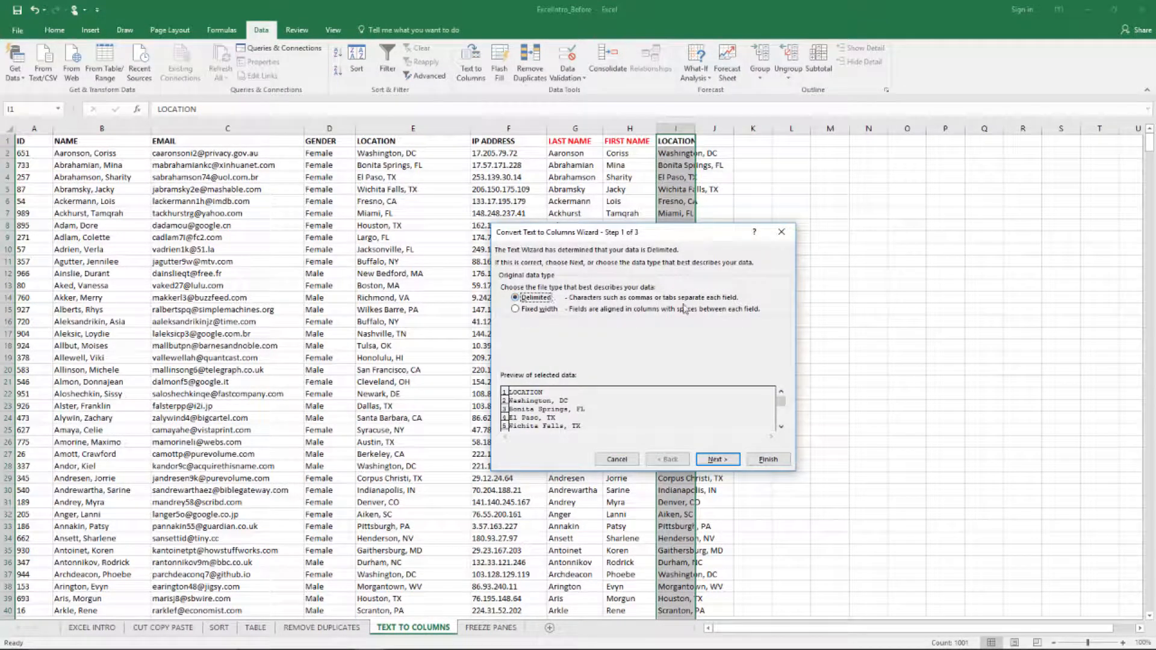
pyautogui.click(710, 459)
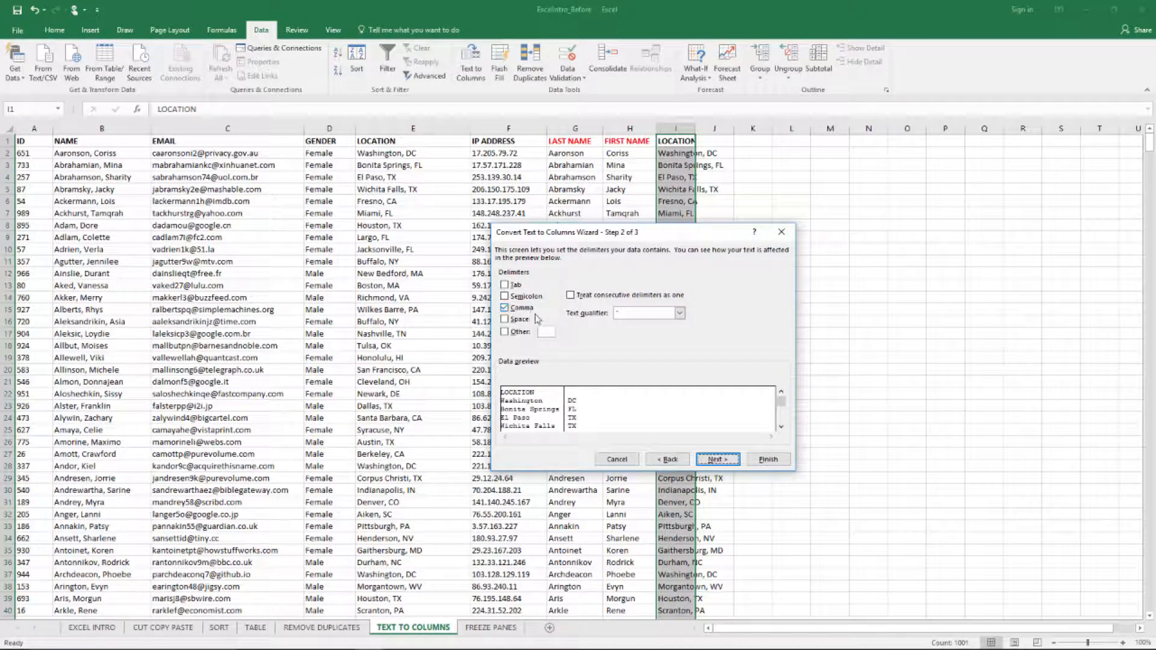
pyautogui.click(728, 461)
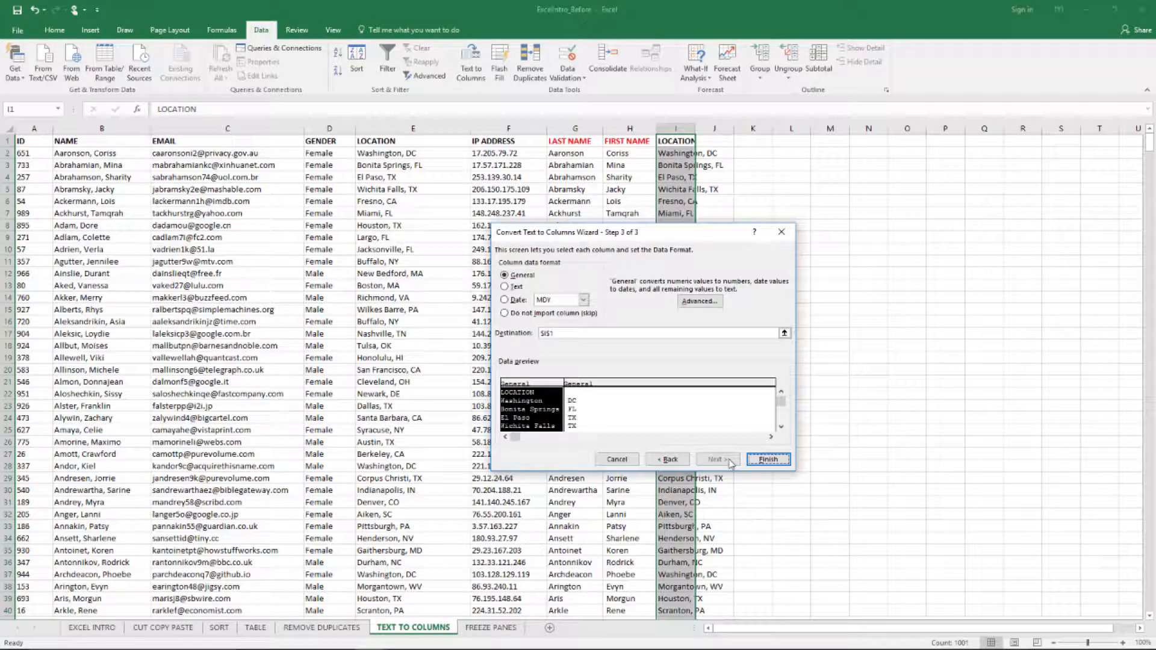
pyautogui.click(775, 459)
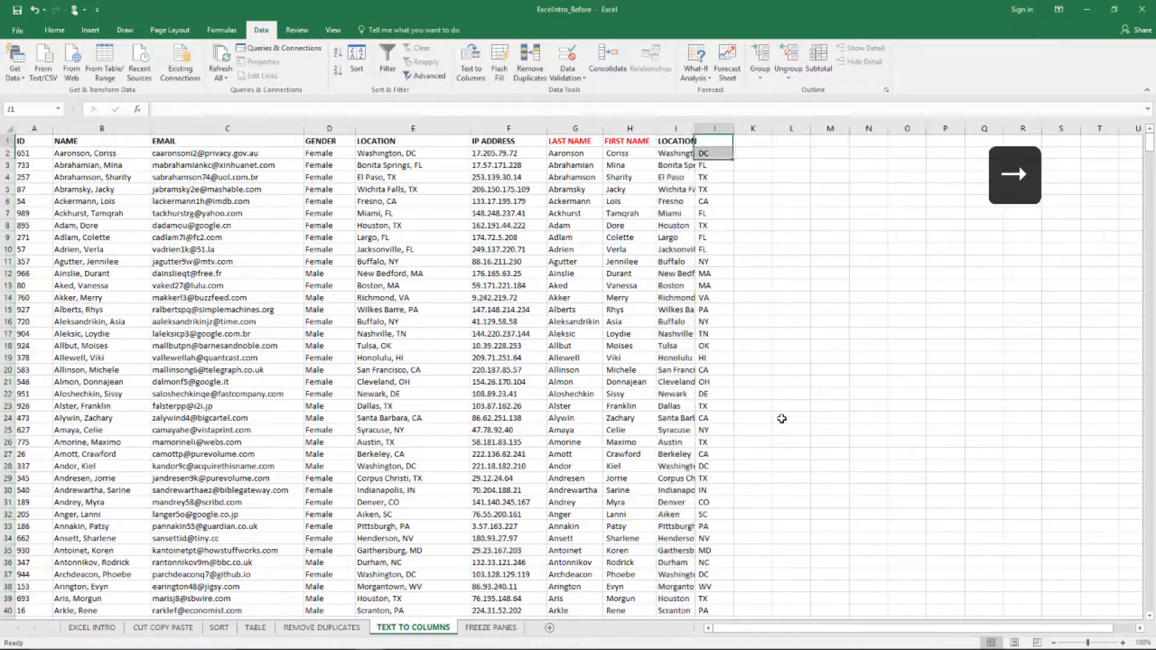
# - Auto-fit the width of column I to its contents and replace its header in I1 with CITY
pyautogui.doubleClick(696, 128)
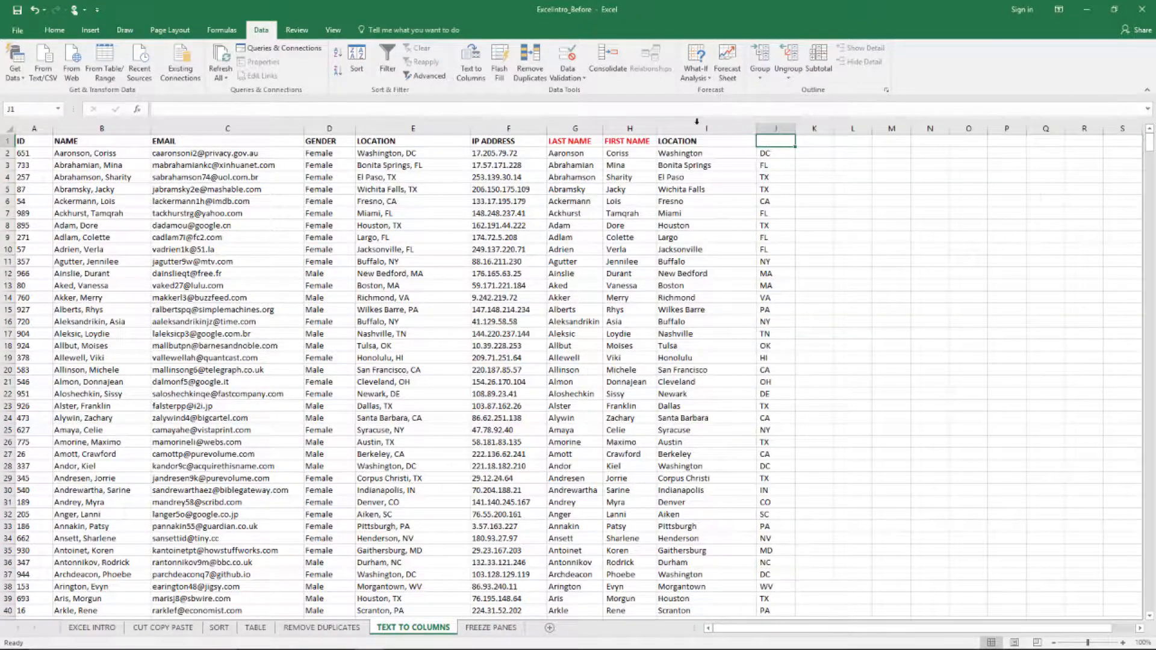
pyautogui.press('Left')
pyautogui.press('Right')
pyautogui.press('Left')
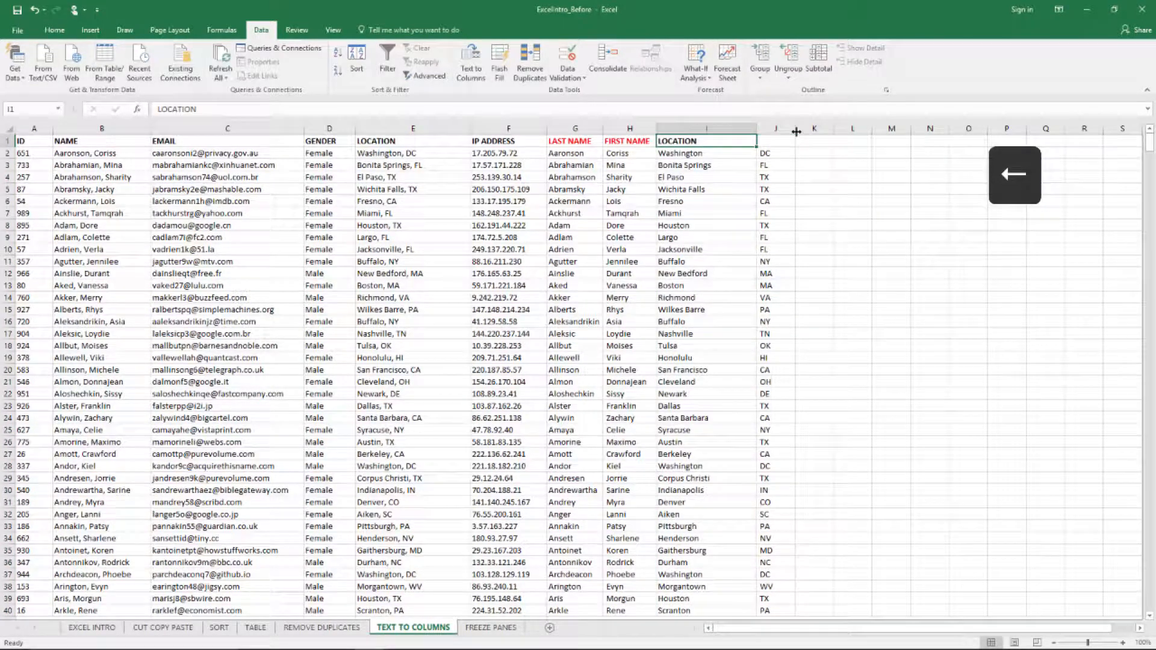
pyautogui.press('Right')
pyautogui.press('Left')
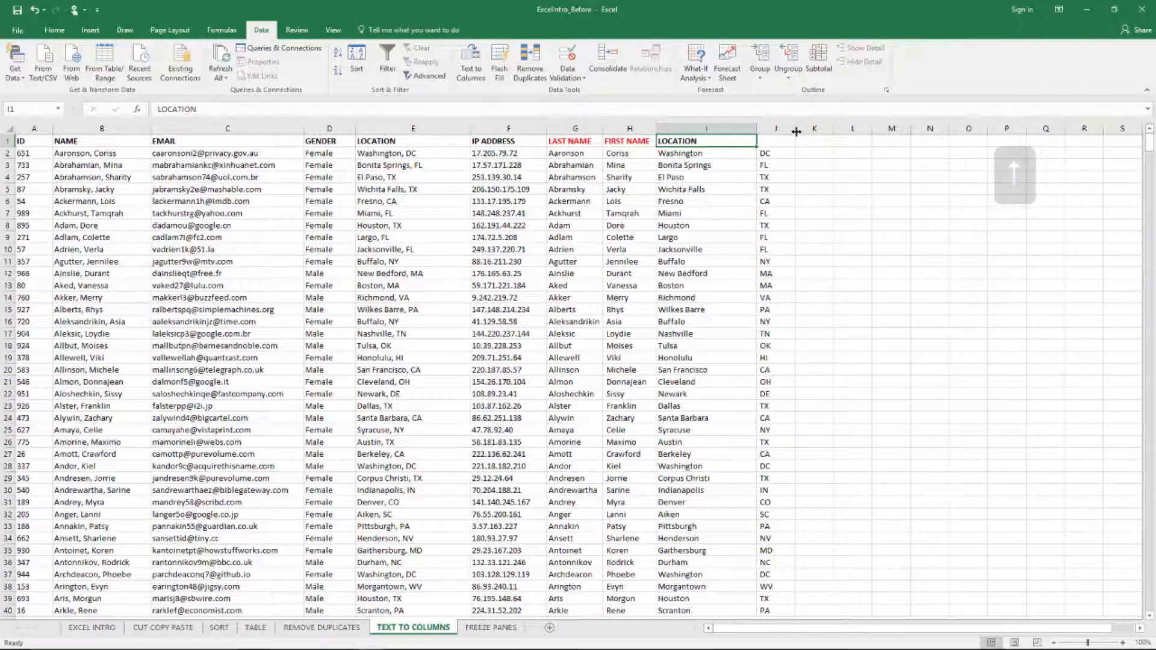
pyautogui.write('CITY')
pyautogui.press('Return')
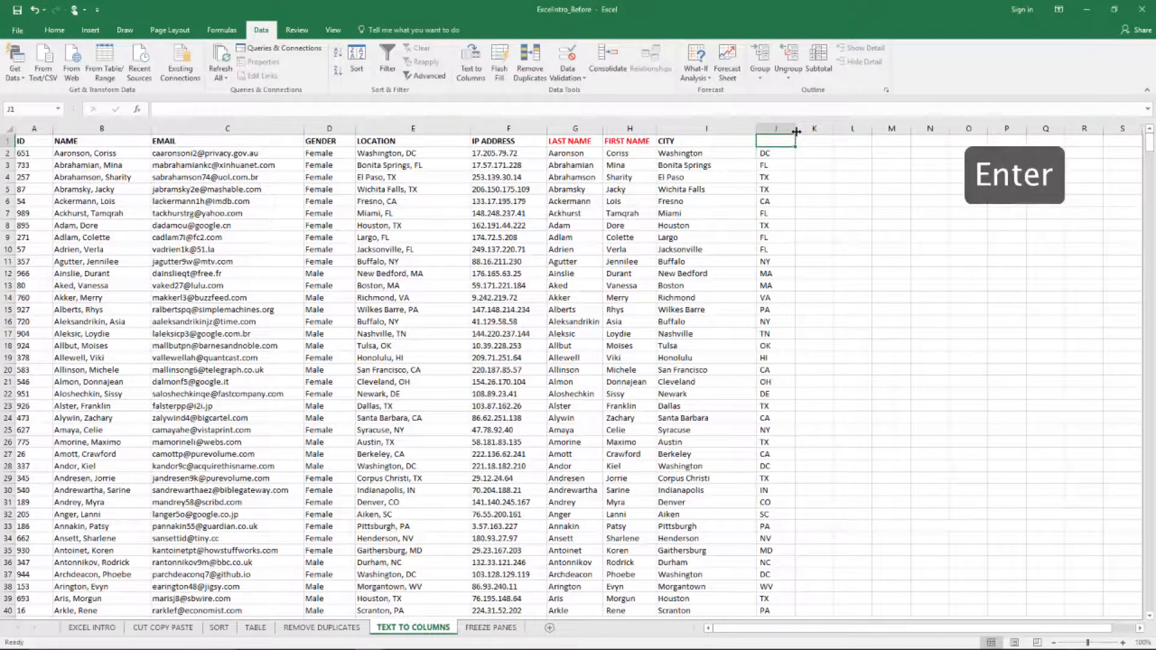
# - Enter the header STATE in cell J1
pyautogui.write('STATE')
pyautogui.press('Return')
pyautogui.press('Up')
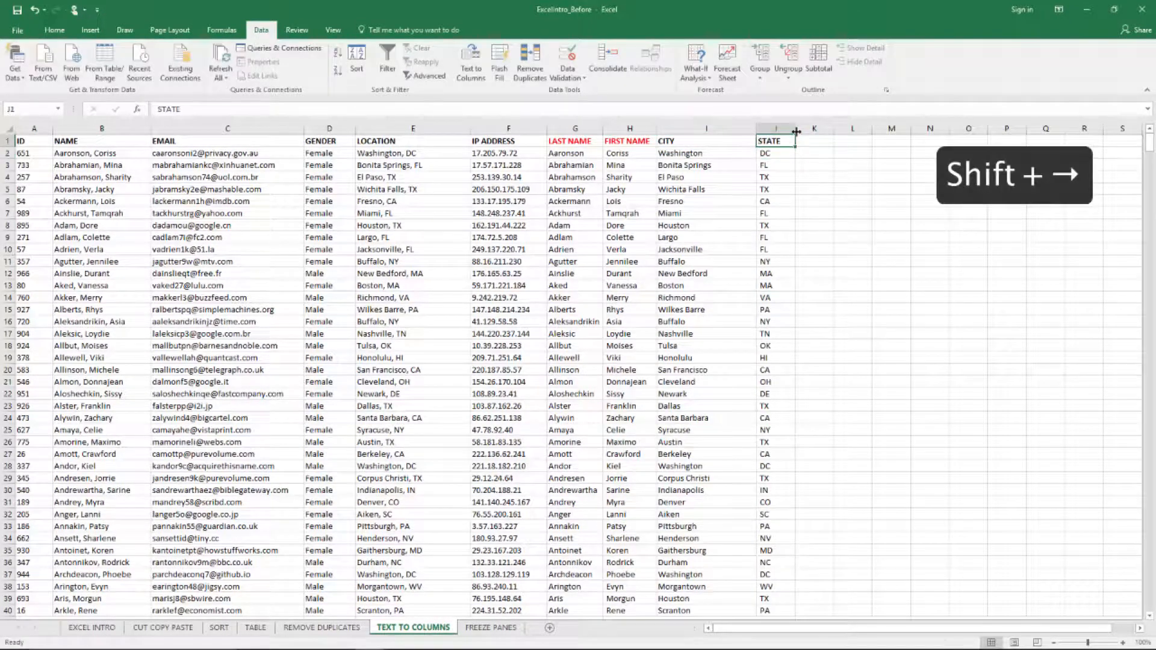
# - Set the font color of the CITY and STATE headers in I1:J1 to red
pyautogui.hotkey('shift', 'Left')
pyautogui.hotkey('shift', 'Left')
pyautogui.hotkey('shift', 'Right')
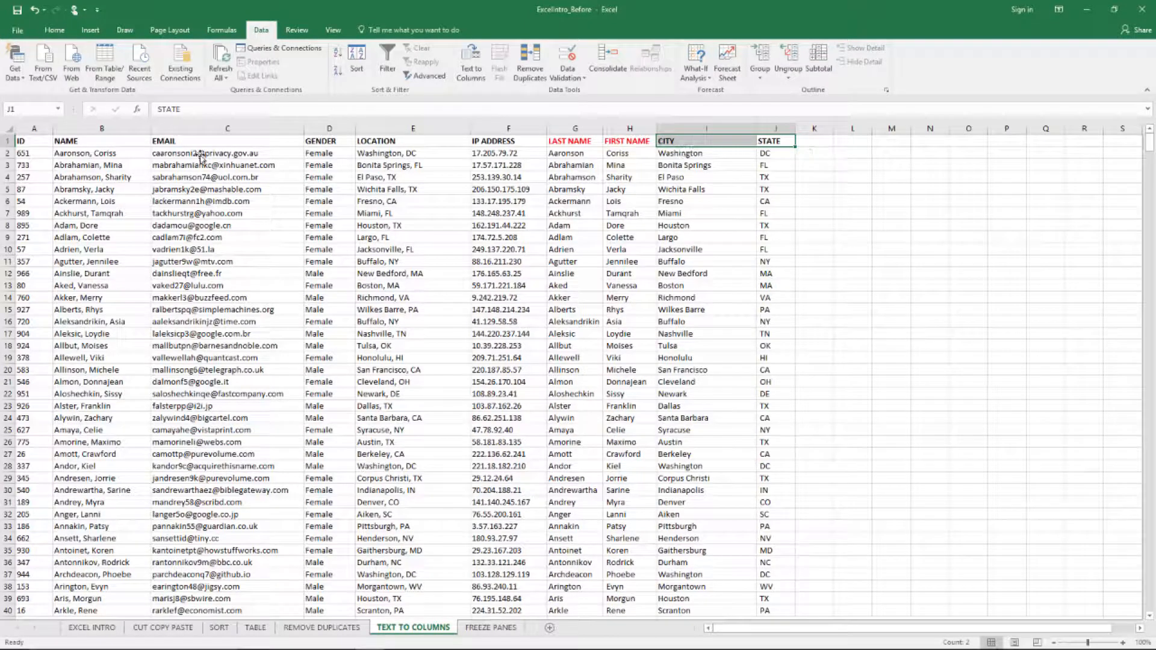
pyautogui.click(54, 30)
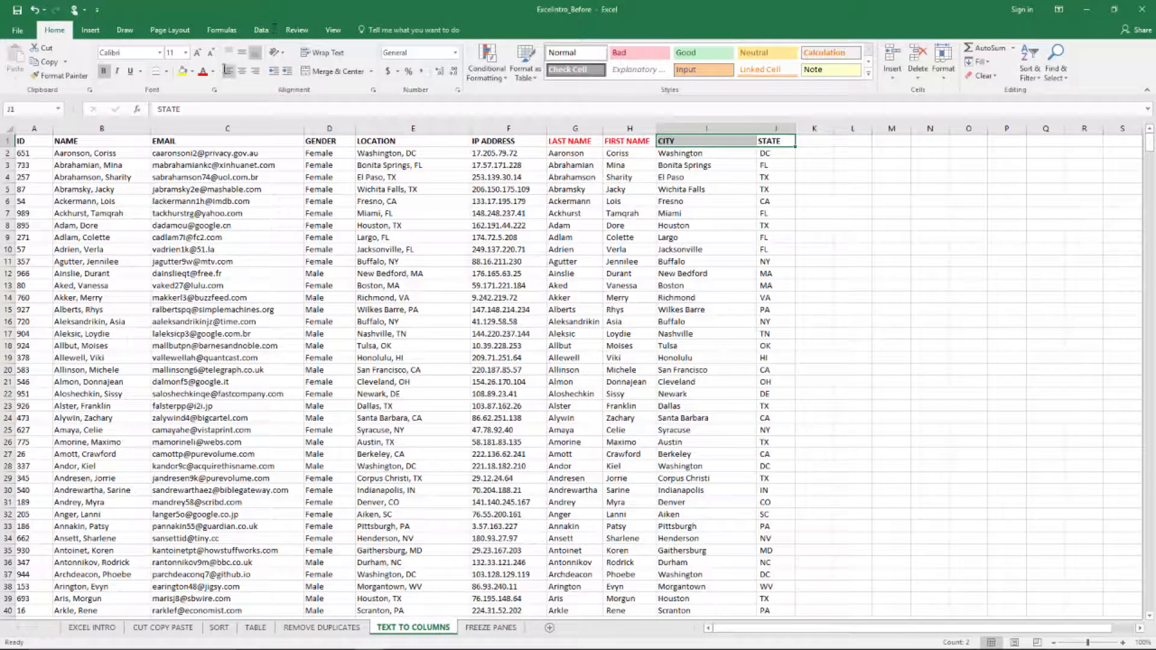
pyautogui.click(204, 71)
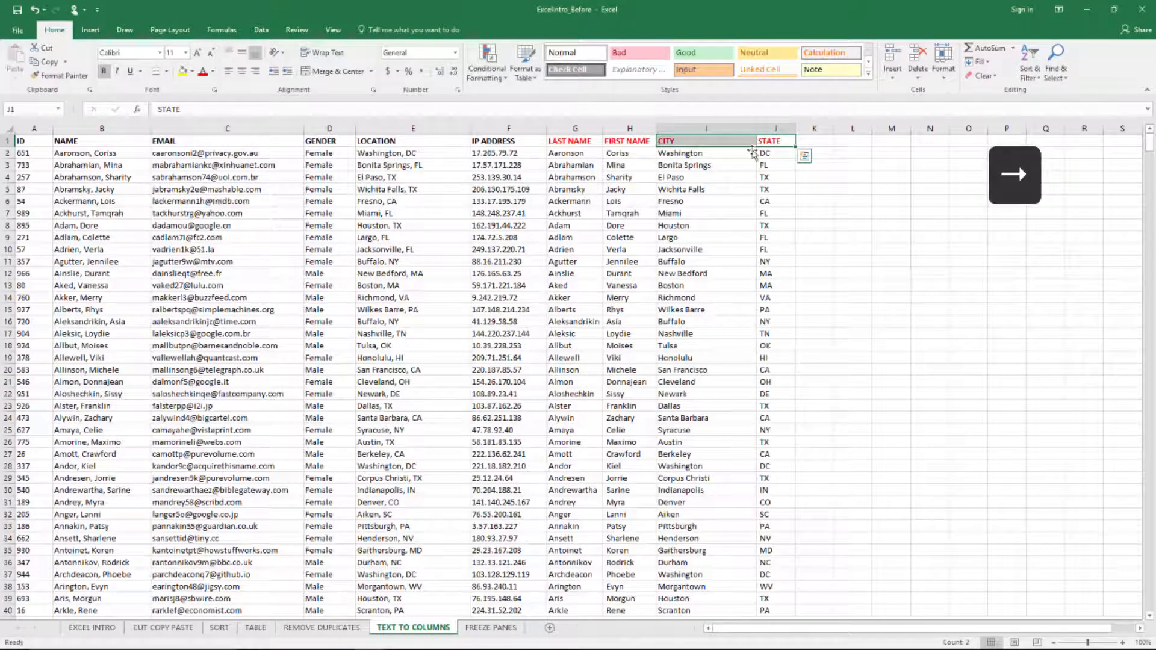
pyautogui.press('Down')
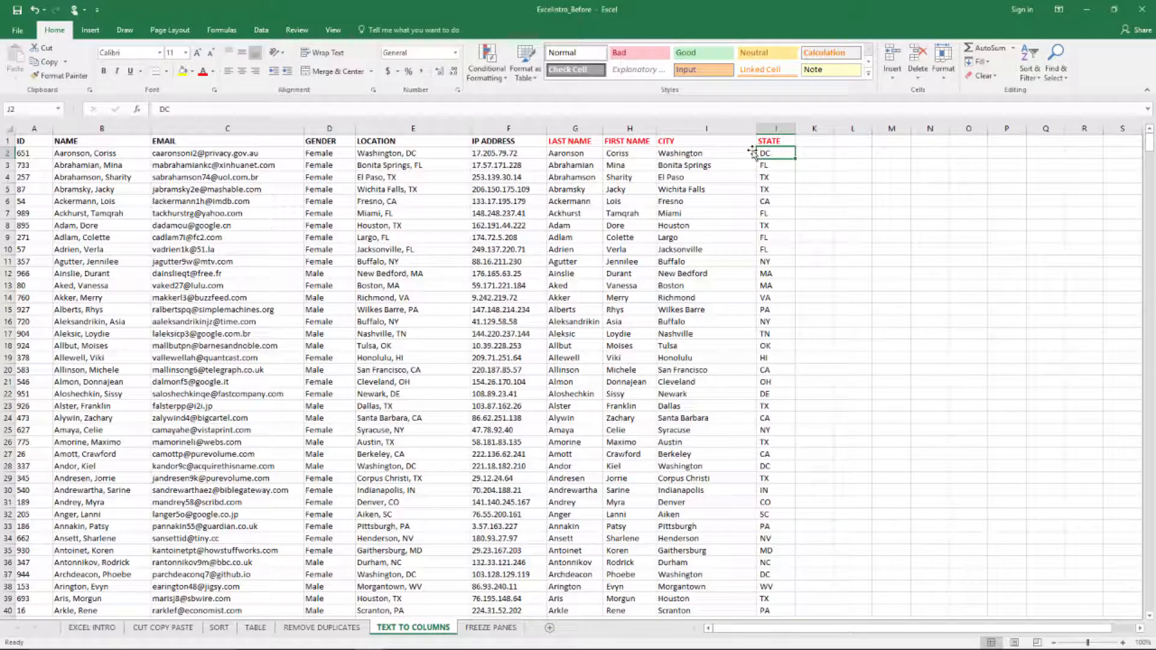